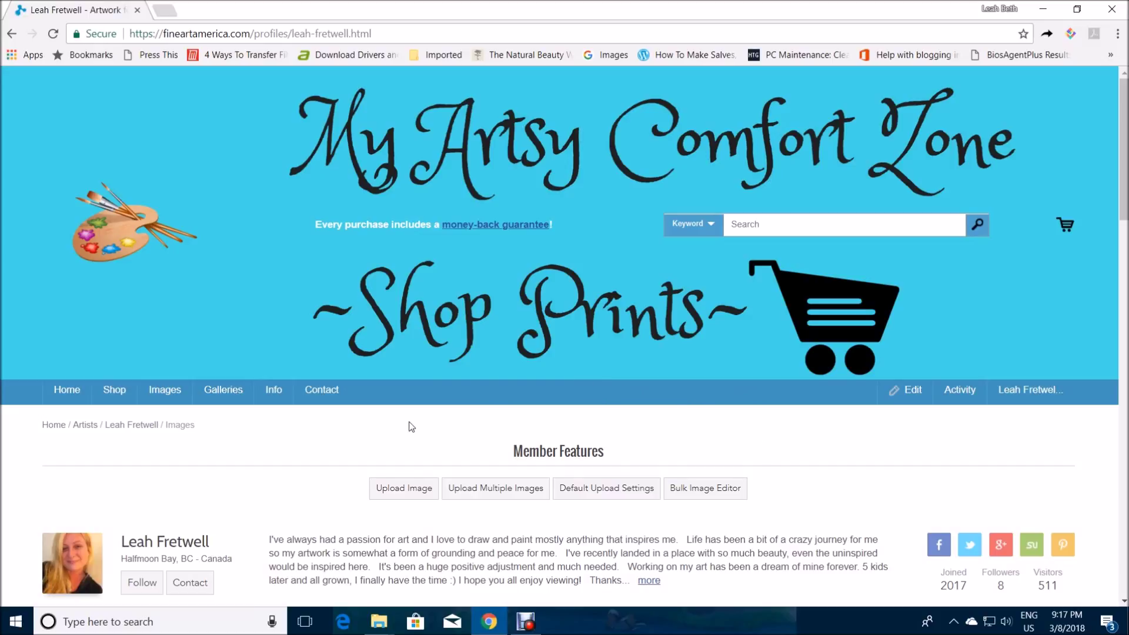
# Step: Look through the artist profile page, its member features and the uploaded artwork images
pyautogui.scroll(-3, 728, 452)
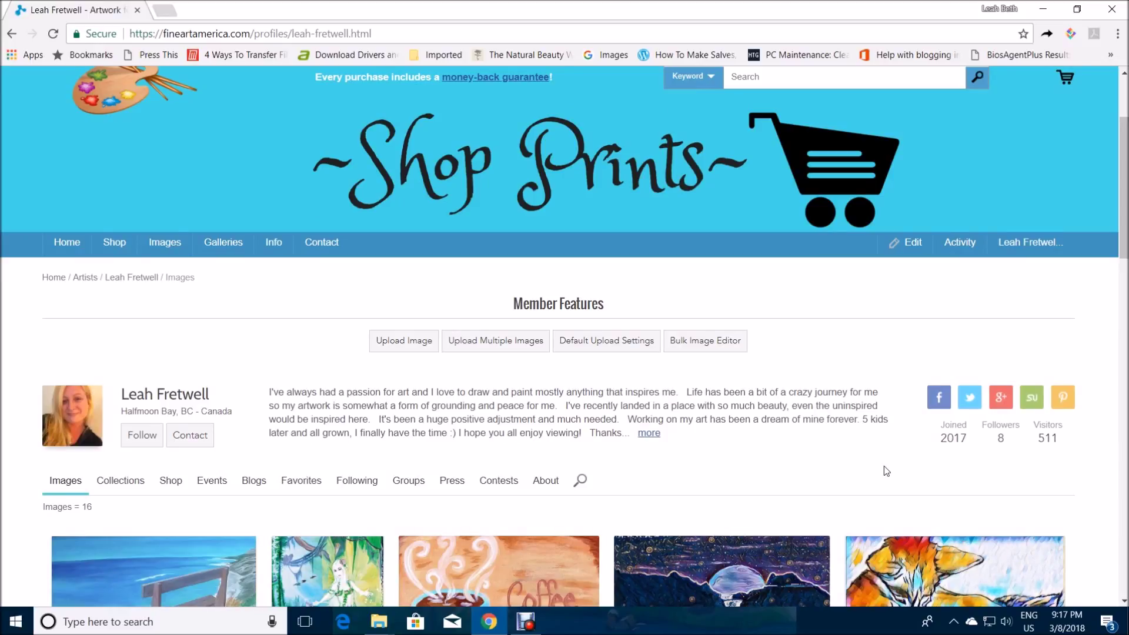
pyautogui.scroll(3, 885, 467)
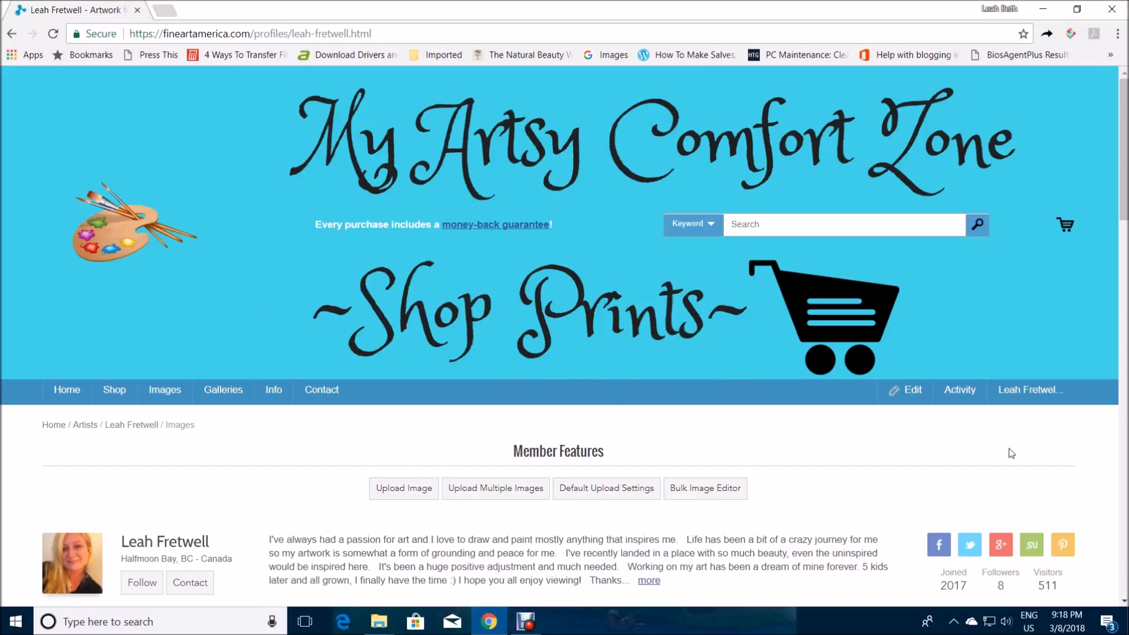
pyautogui.scroll(-2, 1009, 454)
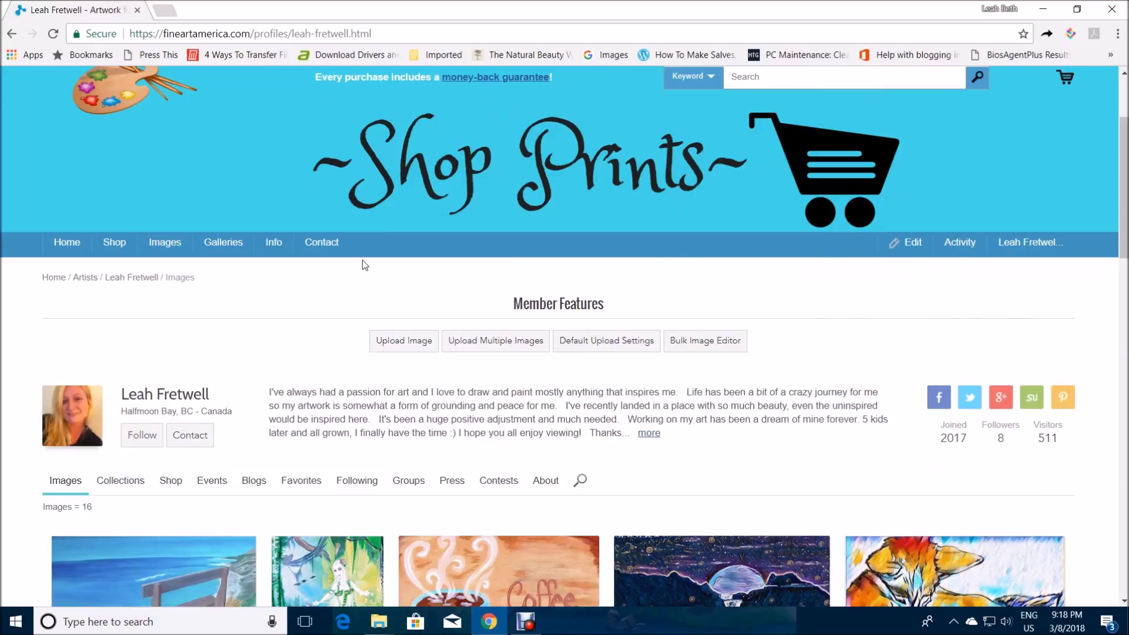
pyautogui.scroll(-3, 303, 281)
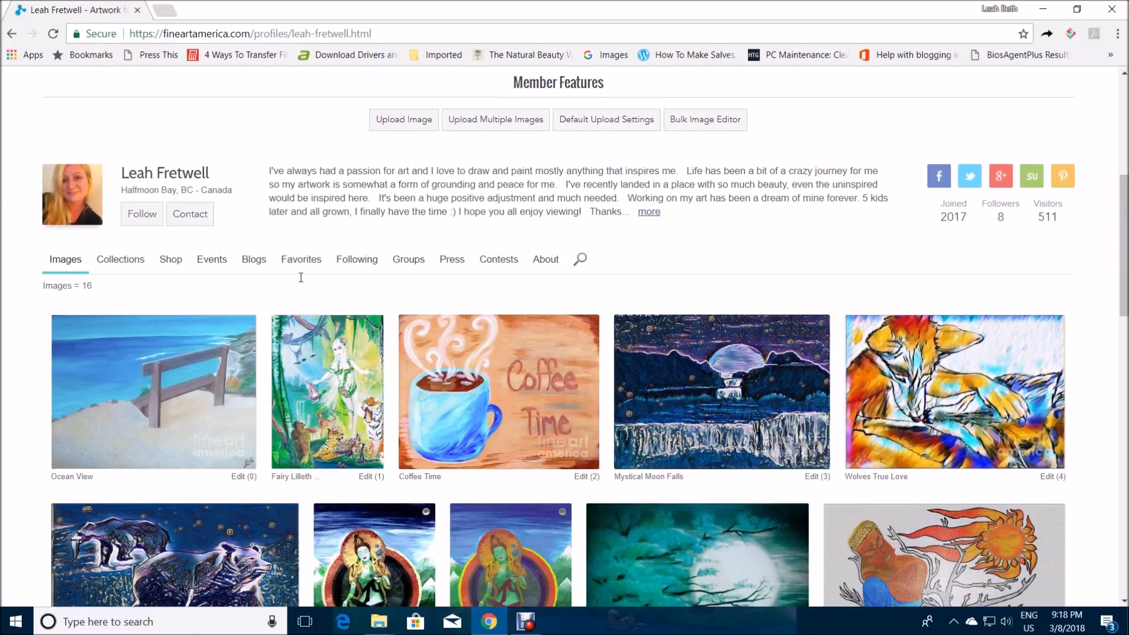
pyautogui.scroll(-6, 301, 277)
pyautogui.scroll(3, 301, 277)
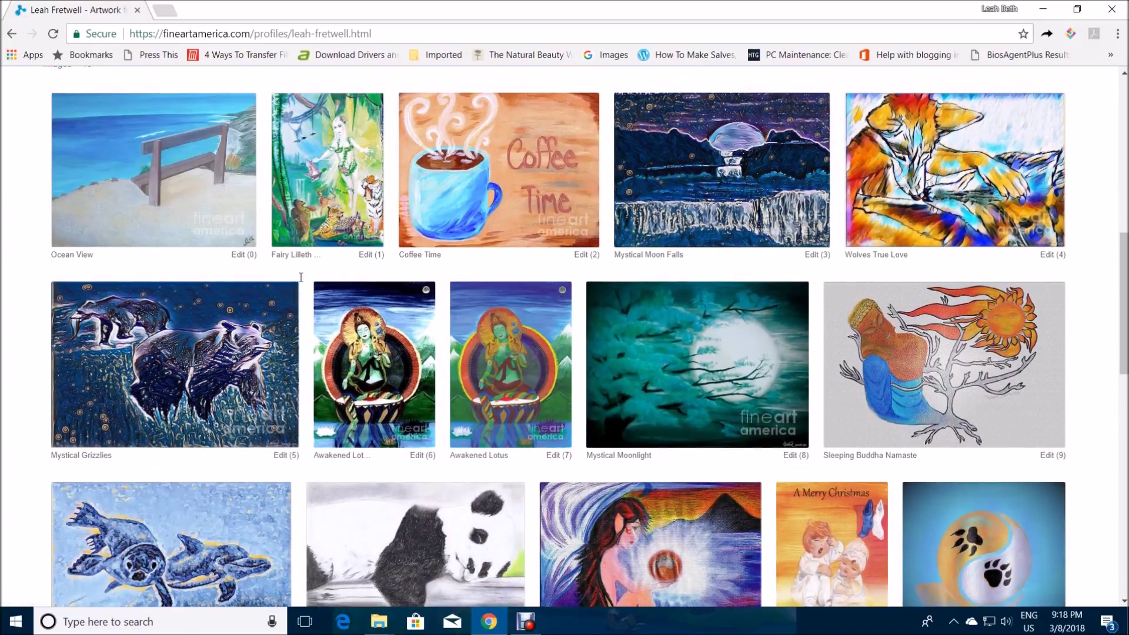
pyautogui.scroll(7, 301, 277)
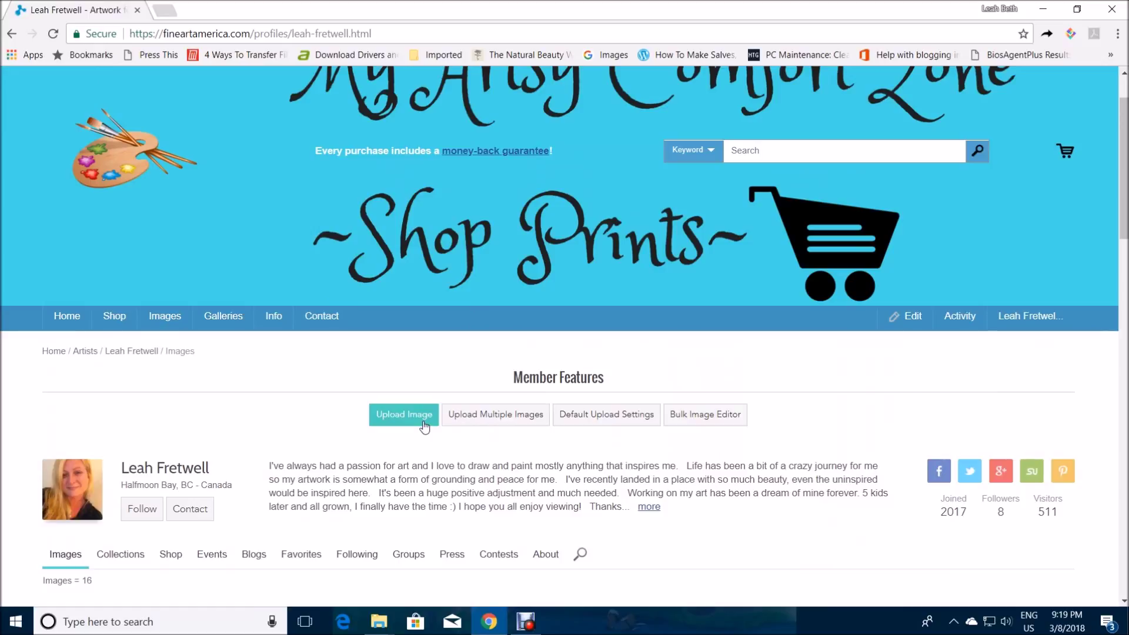
# Step: Upload the Hungry Grizzlies image from the scanned folder as a new artwork
pyautogui.click(421, 423)
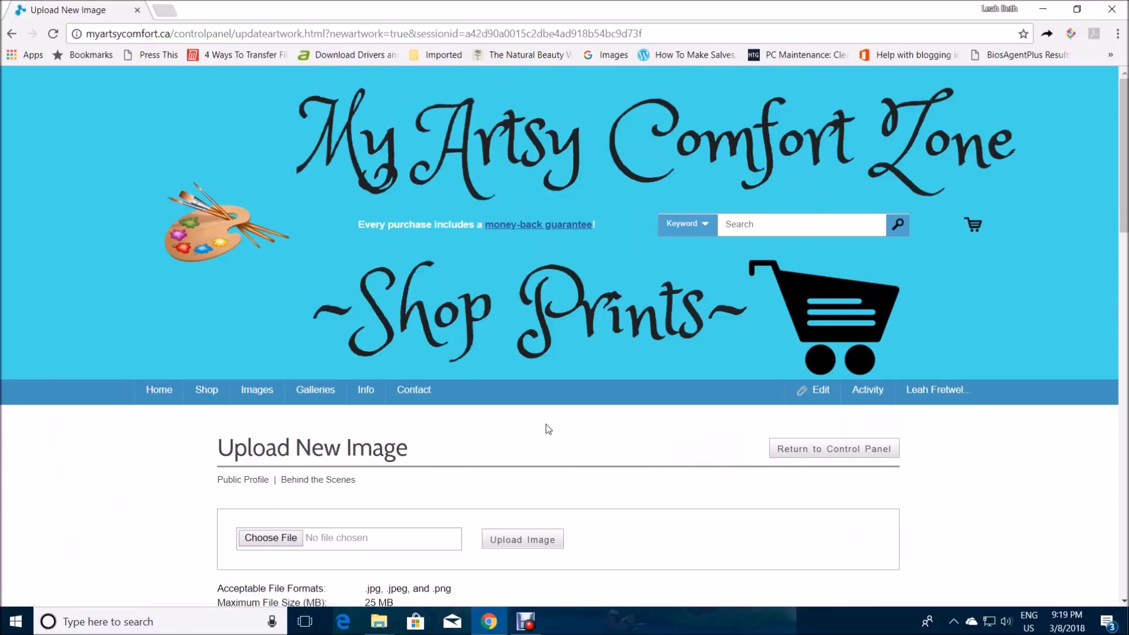
pyautogui.scroll(-2, 331, 357)
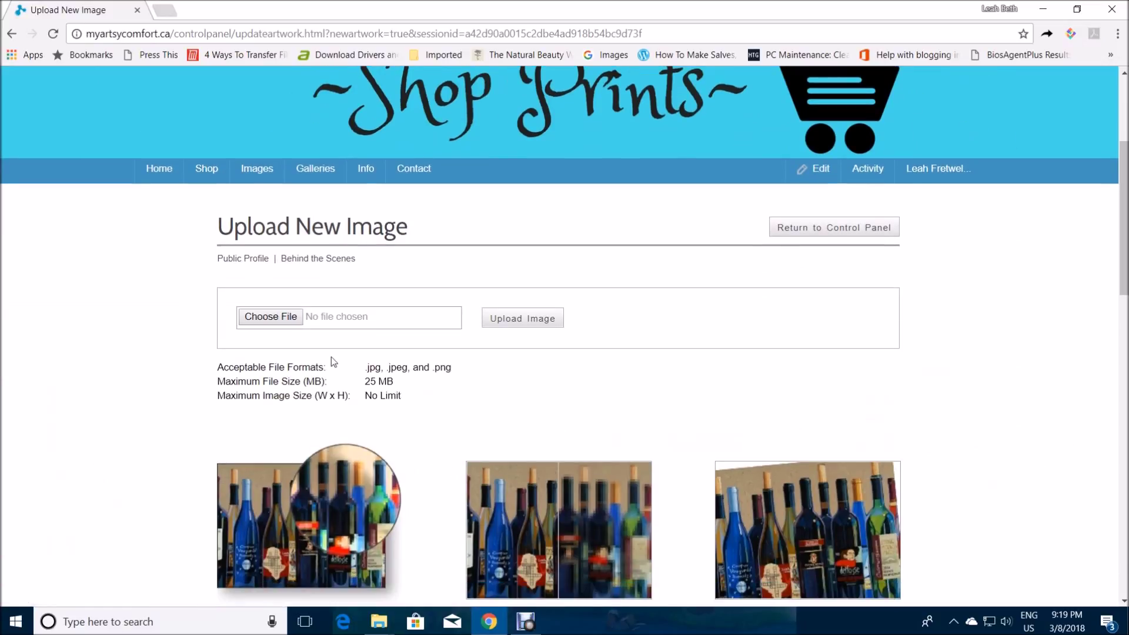
pyautogui.click(287, 322)
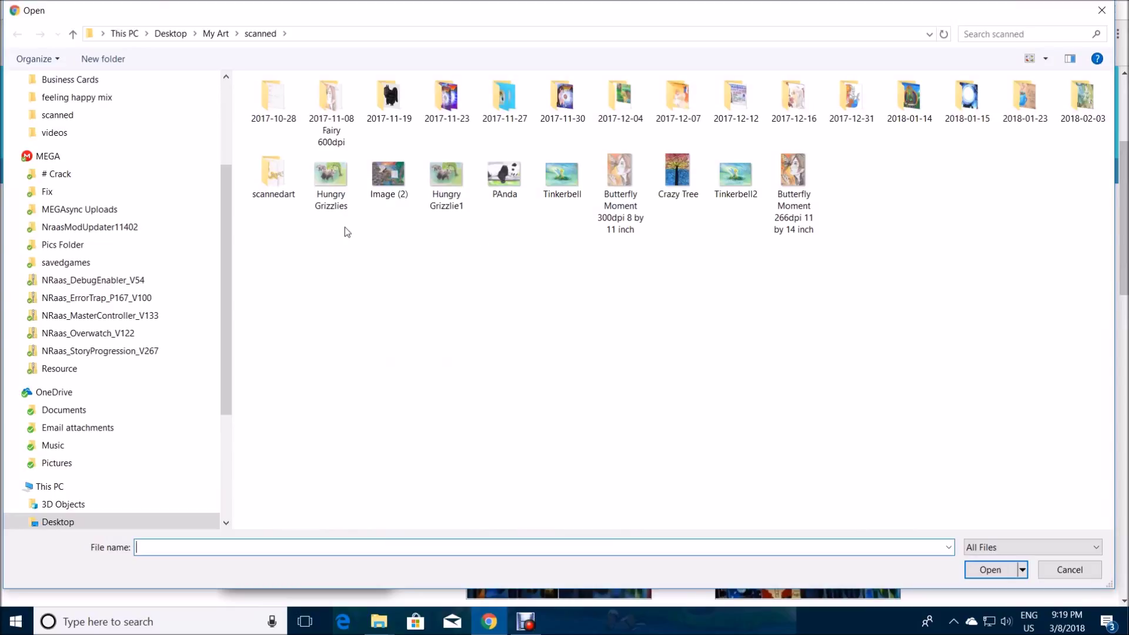
pyautogui.click(348, 194)
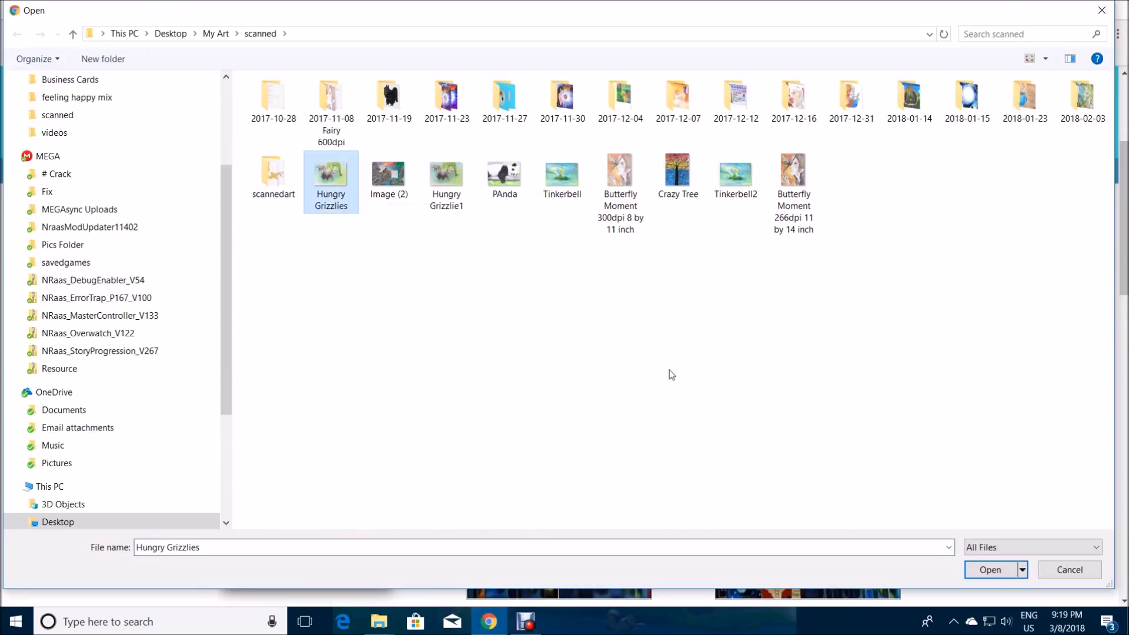
pyautogui.click(1011, 567)
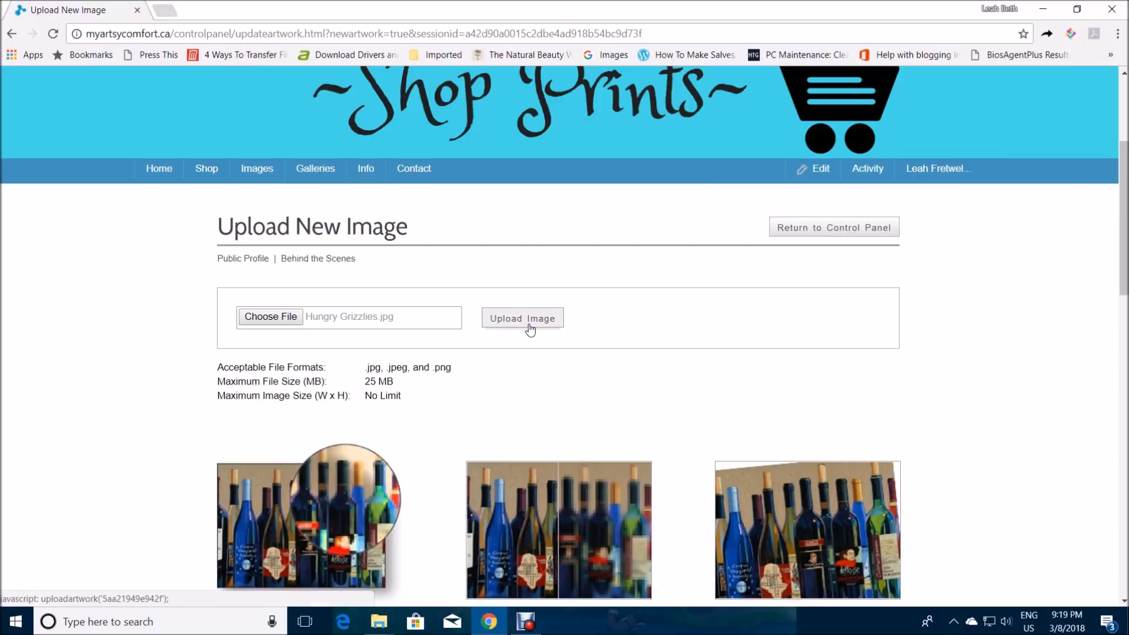
pyautogui.click(522, 318)
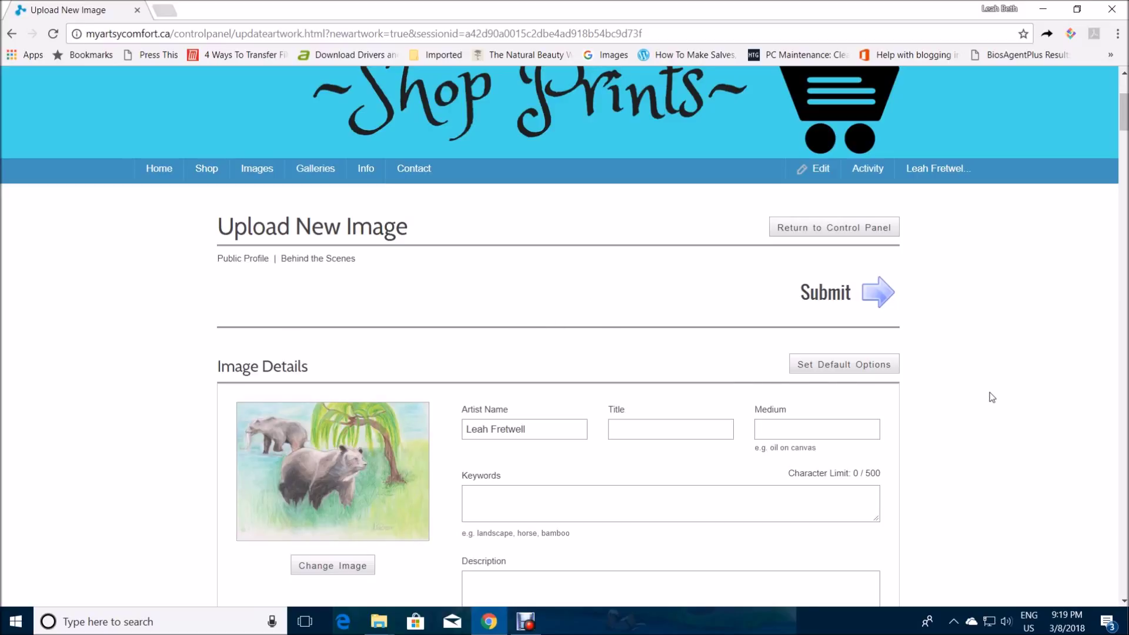
# Step: Set the artwork's title to "Hungry Grizzlies" and its medium to "Mixed media on canvas"
pyautogui.scroll(-1, 992, 397)
pyautogui.scroll(-1, 992, 397)
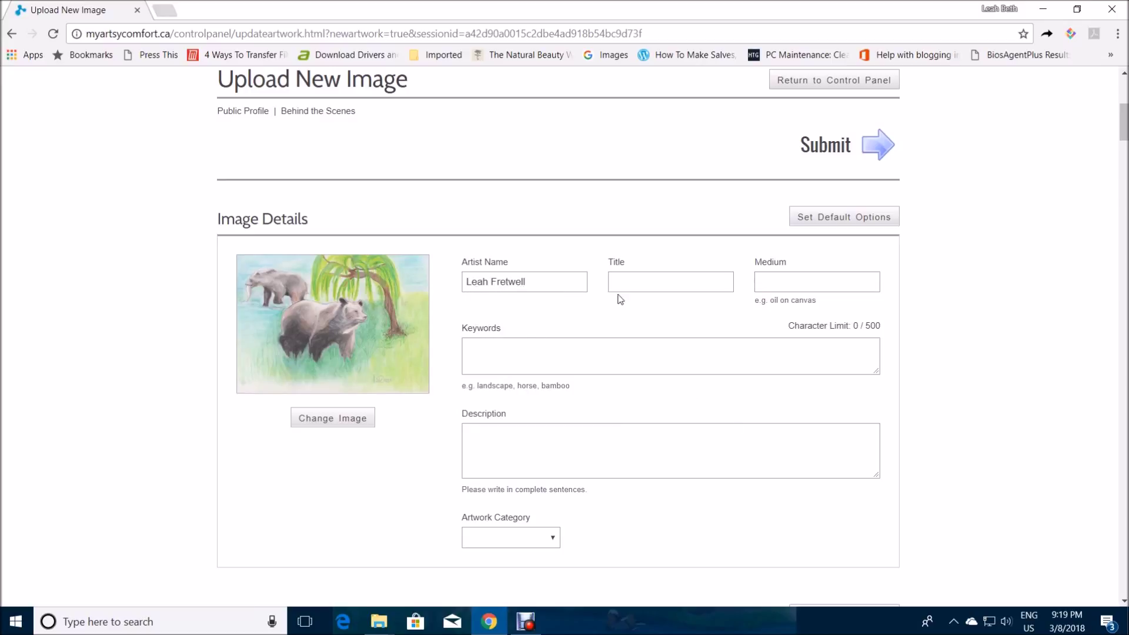
pyautogui.click(647, 288)
pyautogui.write('Hung')
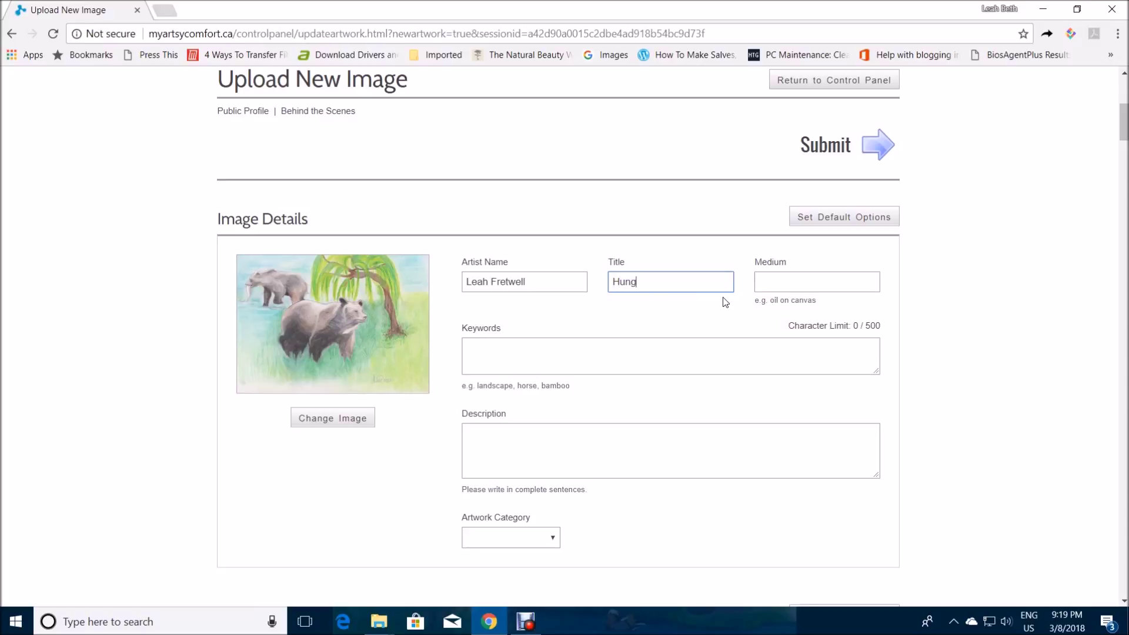
pyautogui.write('ry Grizzlies')
pyautogui.click(766, 281)
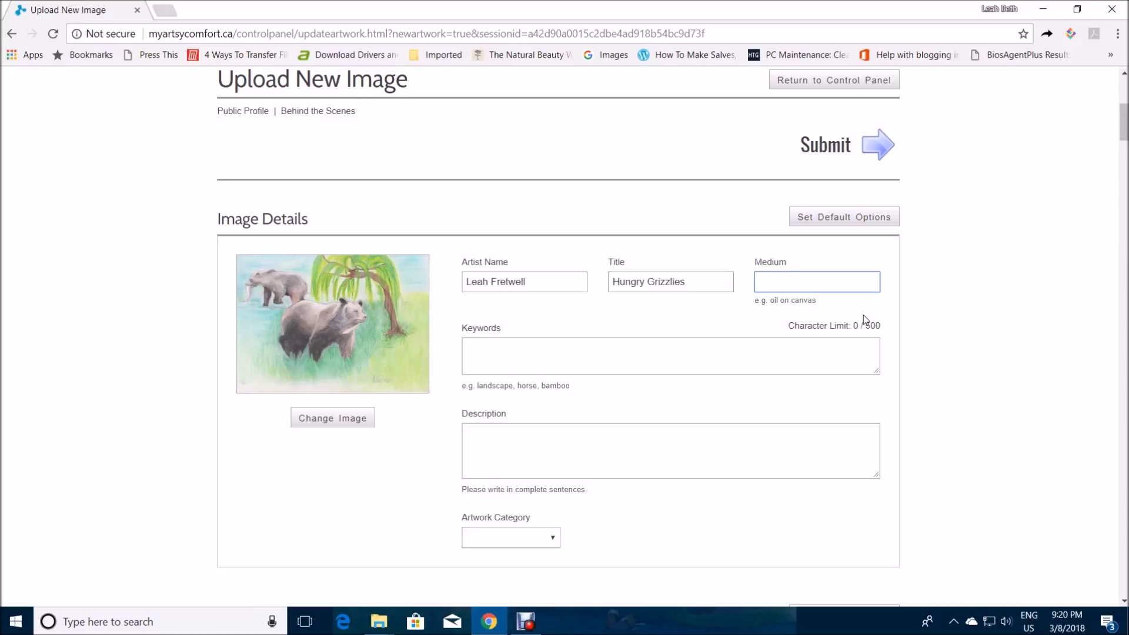
pyautogui.write('Mixed media on canvas')
# Step: Enter the keywords "bears, grizzly bears, bear painting, grizzly bear painting, bear decor, bear wall art," for the artwork
pyautogui.click(614, 348)
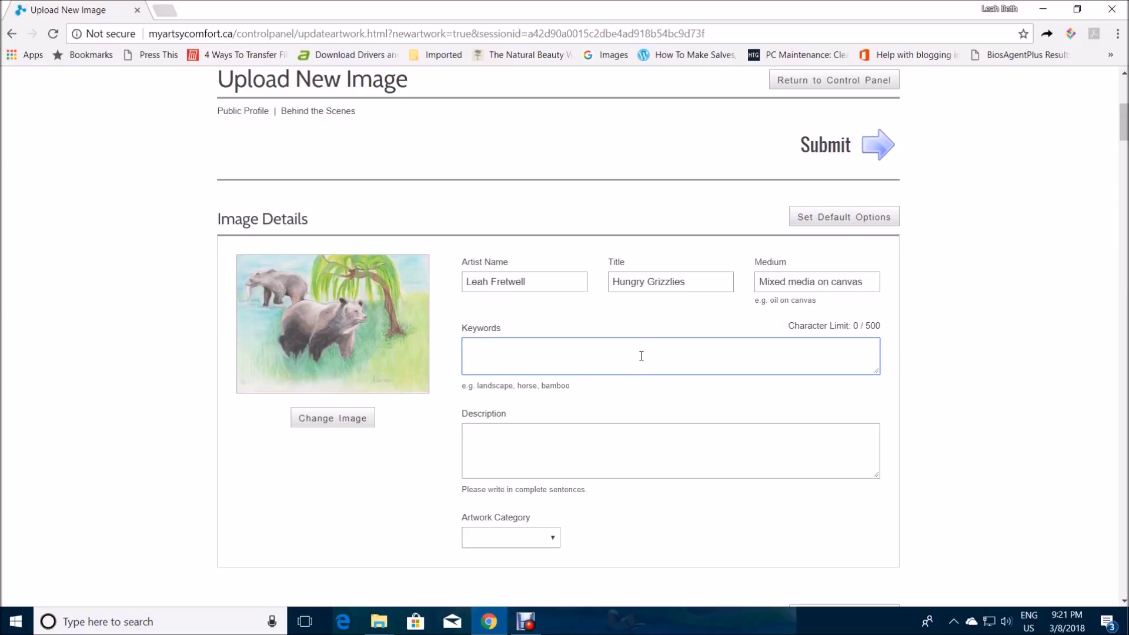
pyautogui.write('bears, gr')
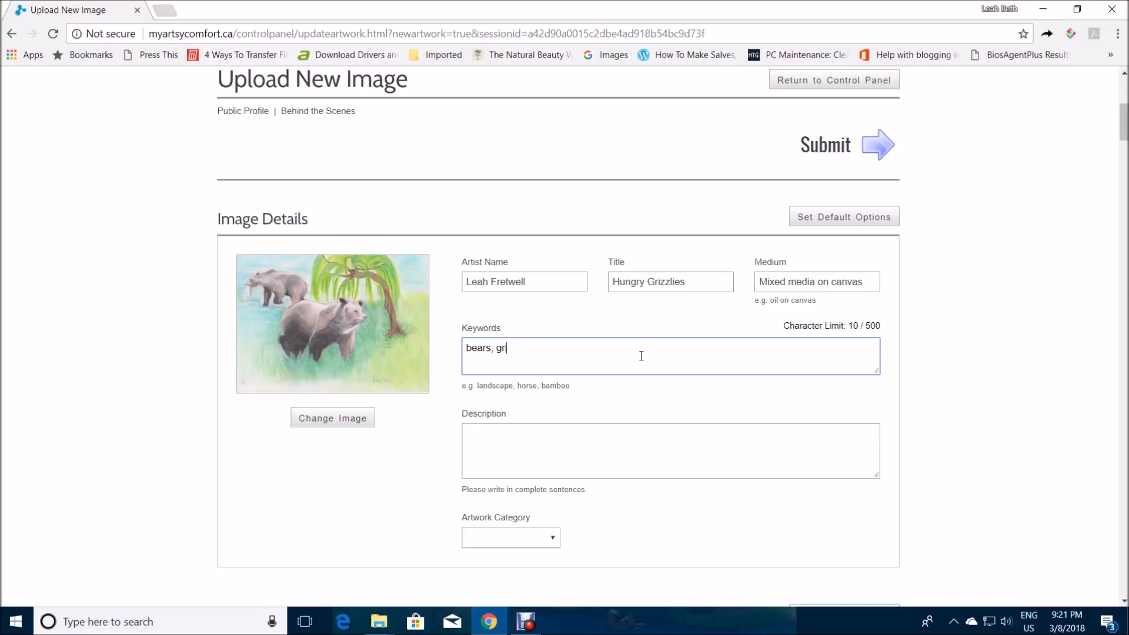
pyautogui.write('izzly bears, bear painting, ')
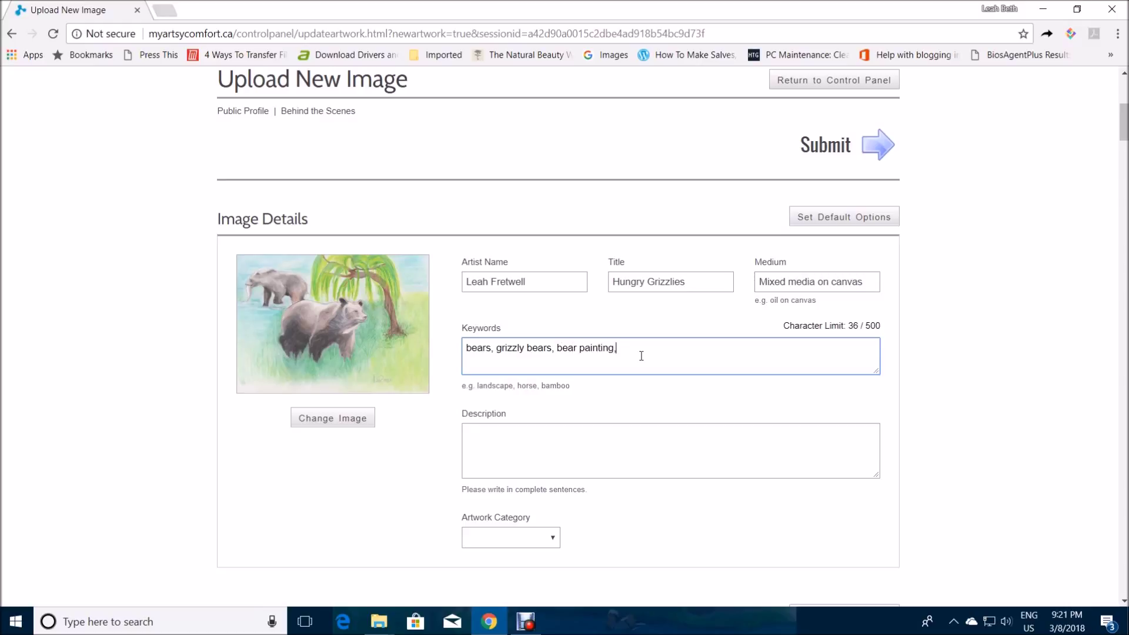
pyautogui.write('grizzly bear painting,')
pyautogui.write('bear decor, bear')
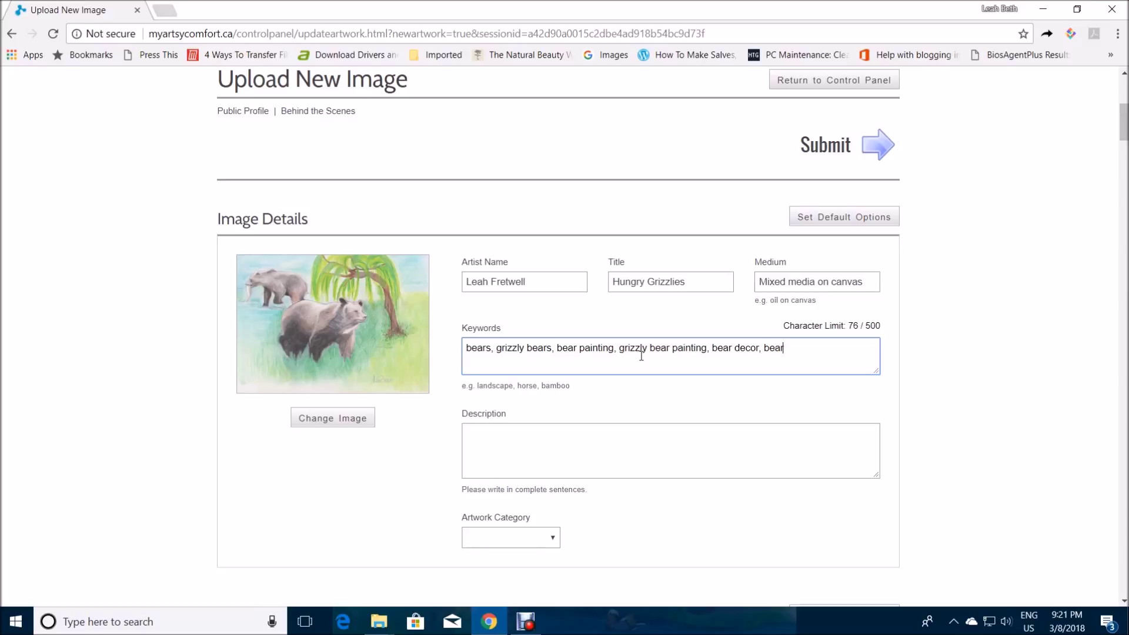
pyautogui.write(' wall art,')
# Step: Leave the description empty and set the artwork category to Mixed Media
pyautogui.click(526, 438)
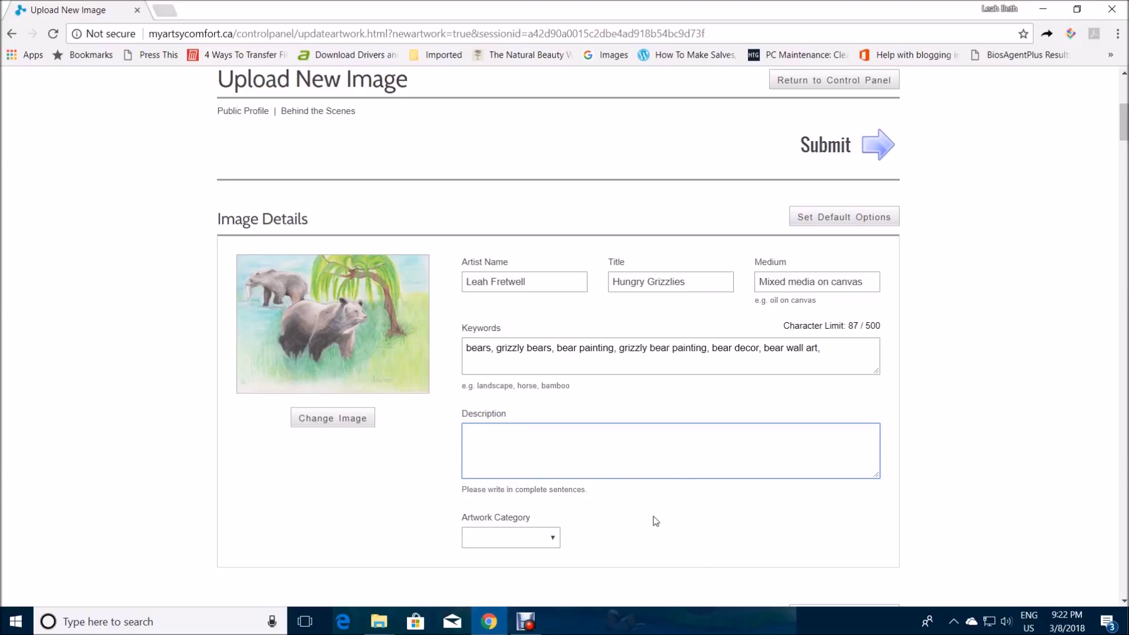
pyautogui.scroll(-5, 620, 506)
pyautogui.scroll(4, 615, 338)
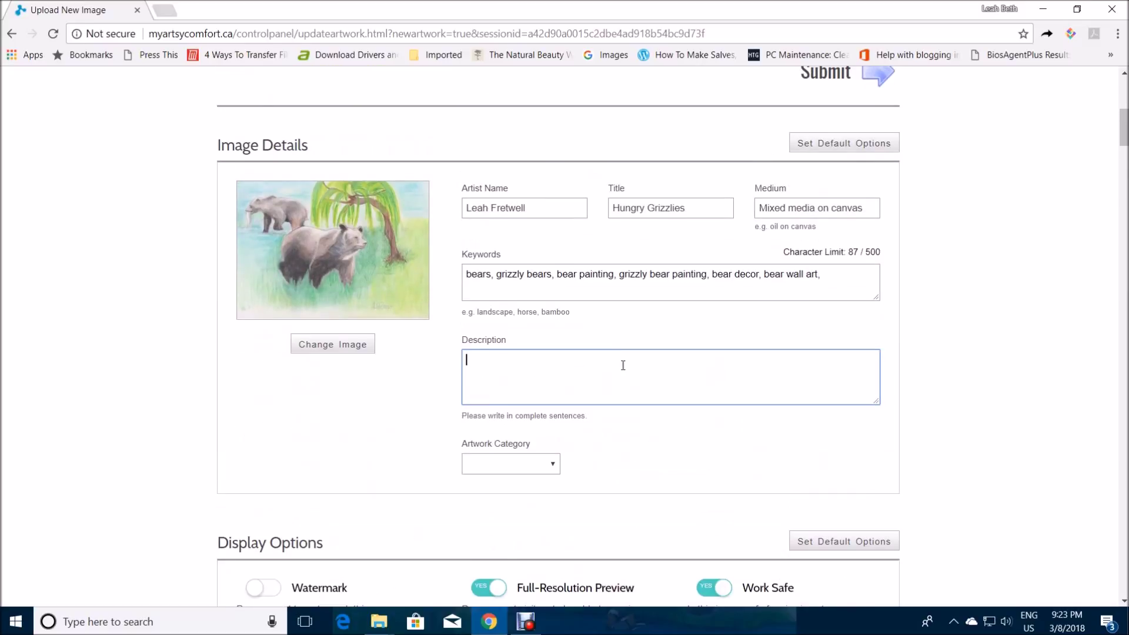
pyautogui.click(527, 462)
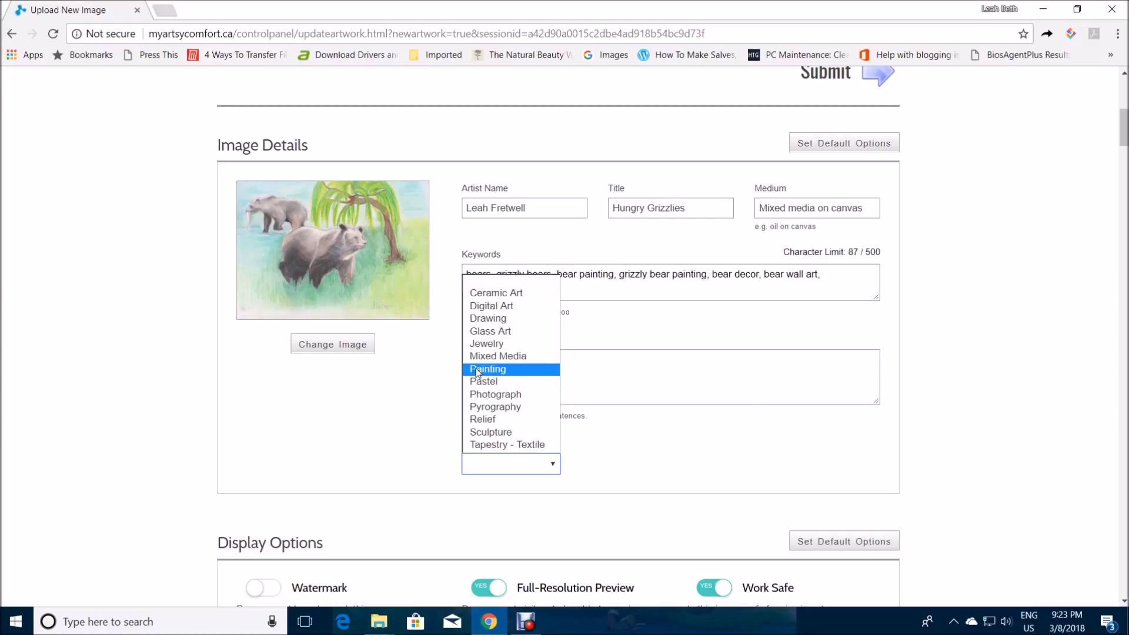
pyautogui.click(540, 357)
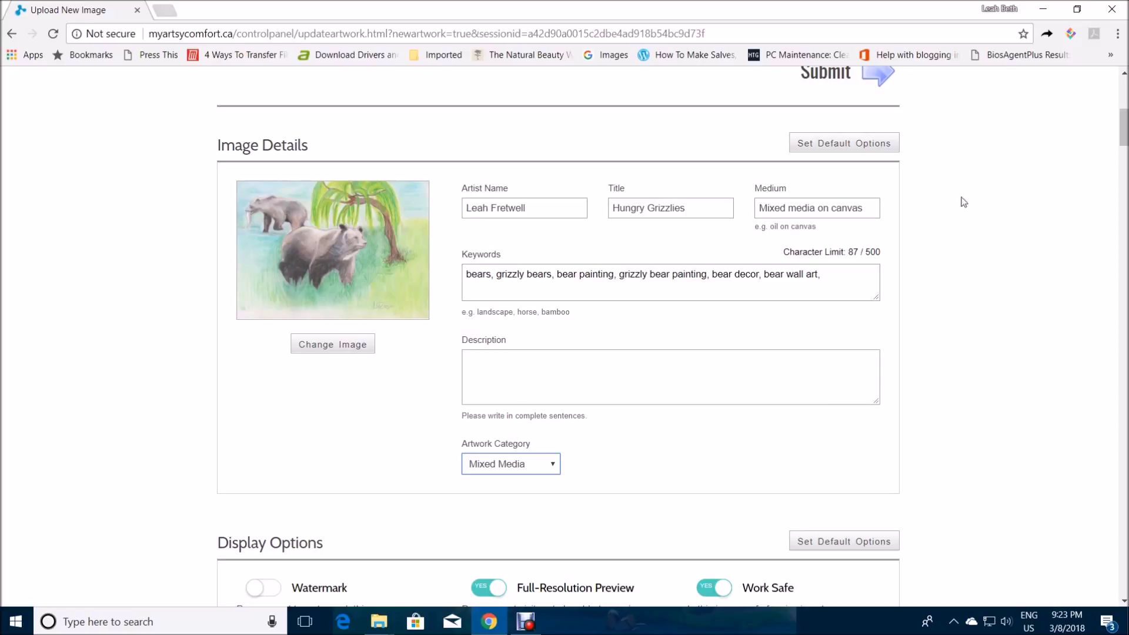
# Step: Enable the watermark in the artwork's display options
pyautogui.scroll(-2, 1039, 497)
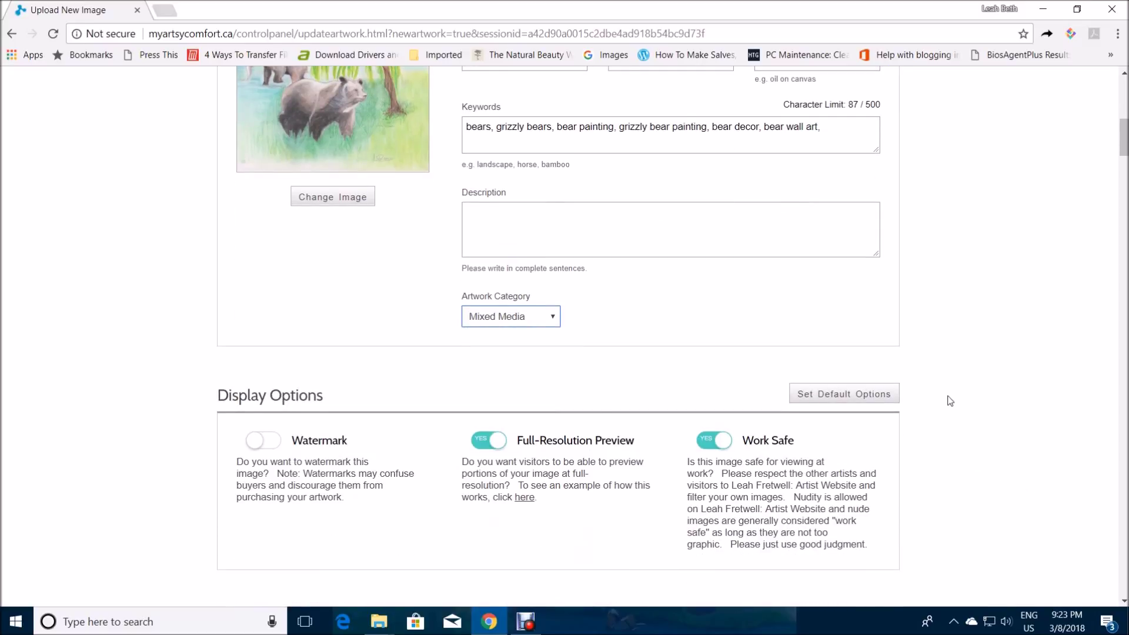
pyautogui.scroll(-3, 949, 398)
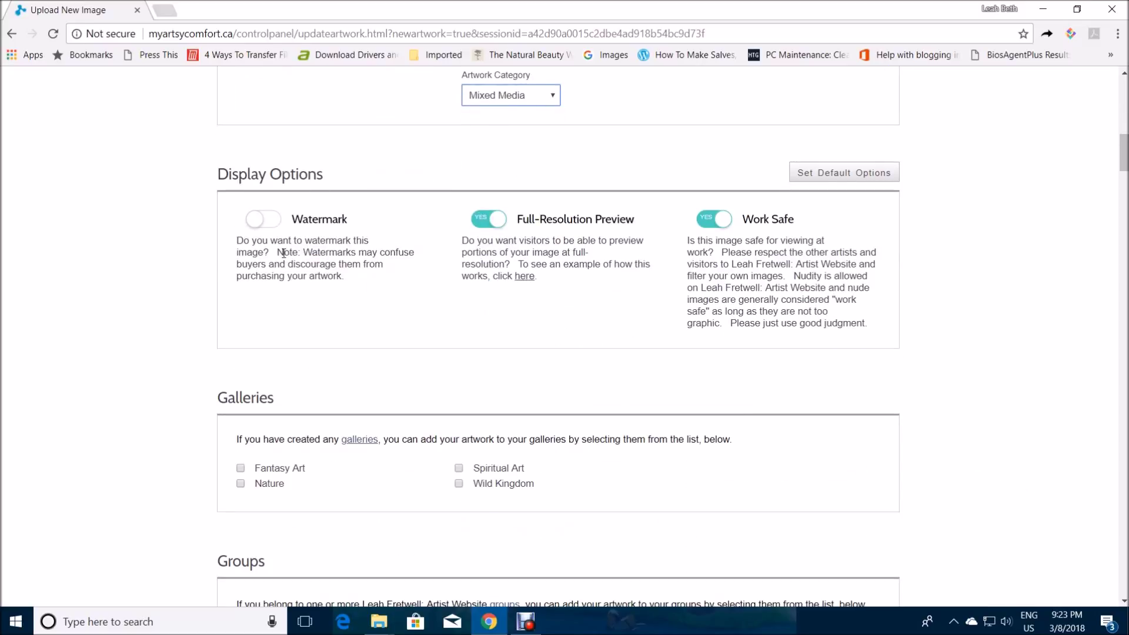
pyautogui.click(277, 224)
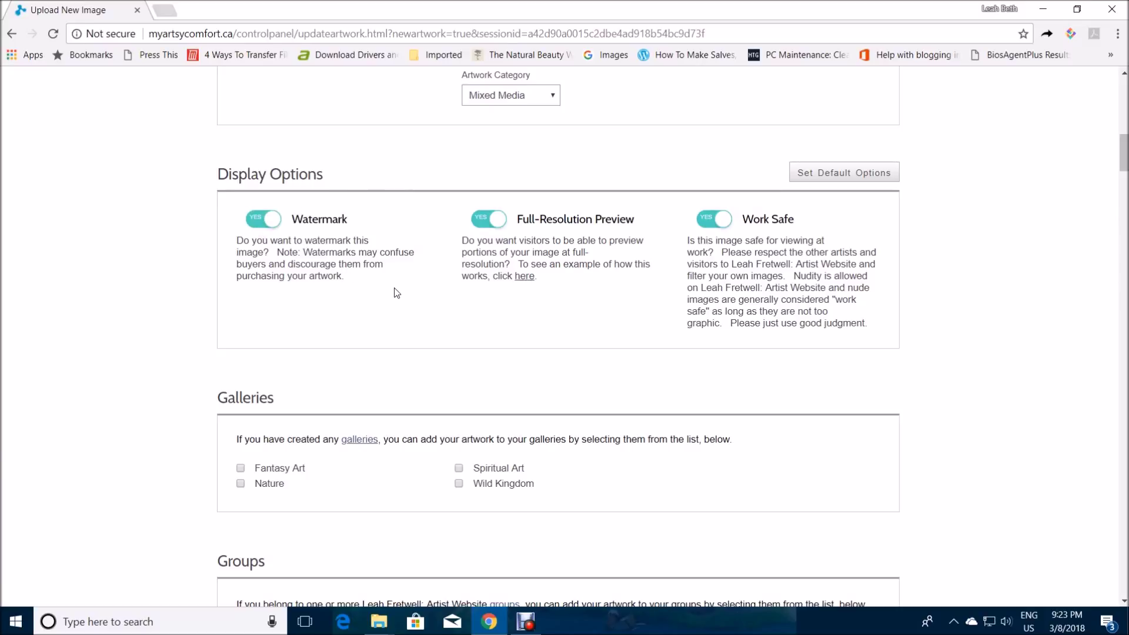
pyautogui.scroll(4, 397, 292)
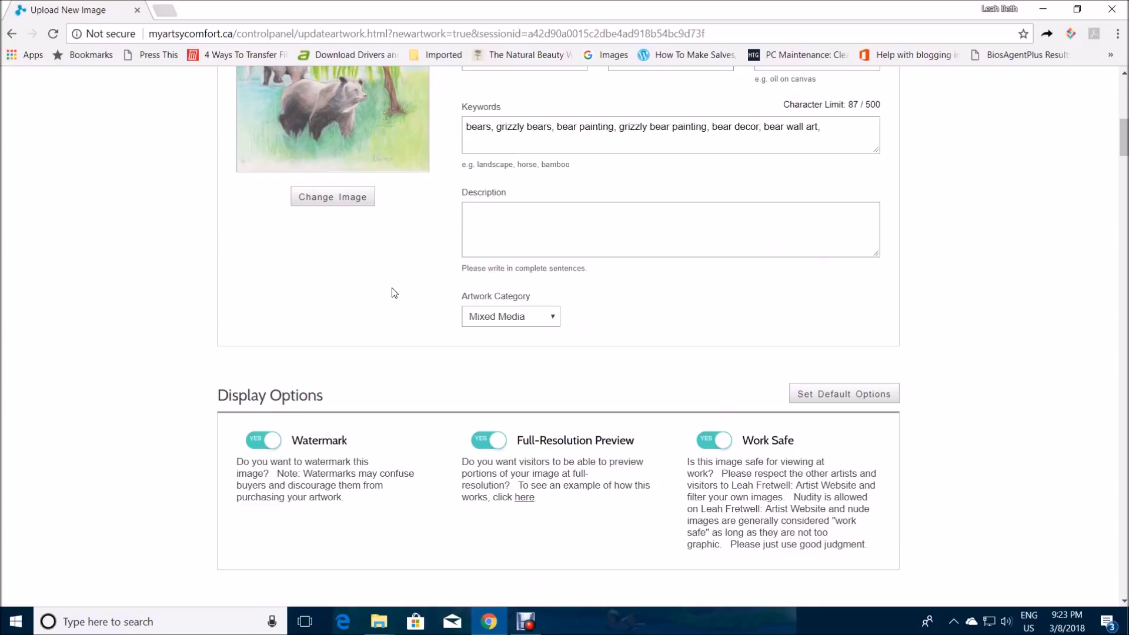
pyautogui.scroll(1, 396, 293)
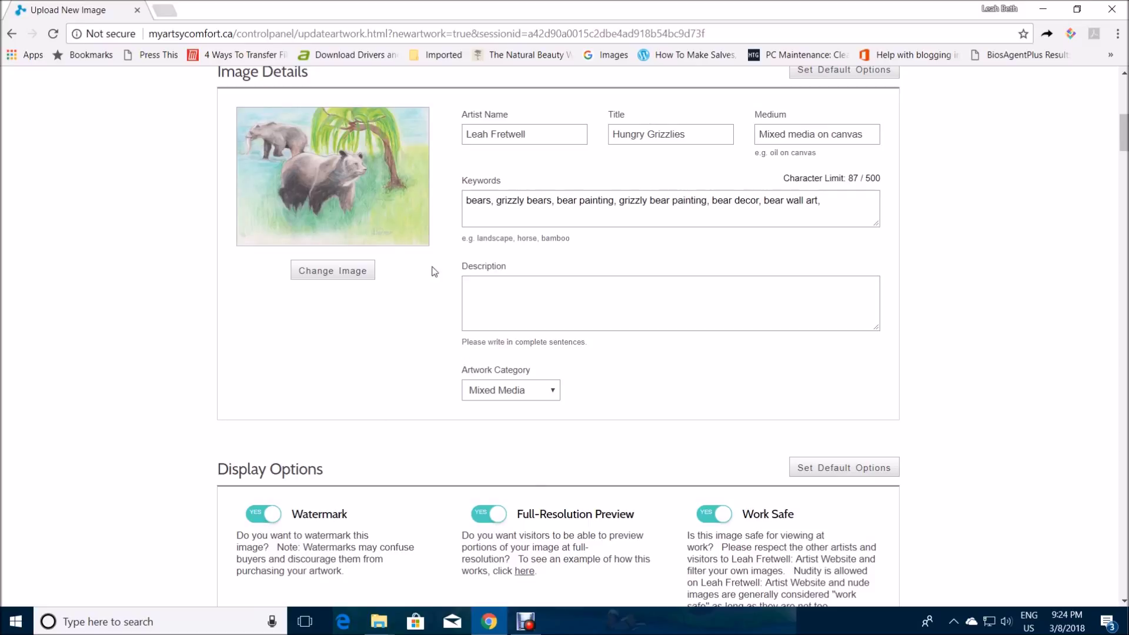
# Step: Add the artwork to the Nature and Wild Kingdom galleries
pyautogui.scroll(-1, 569, 472)
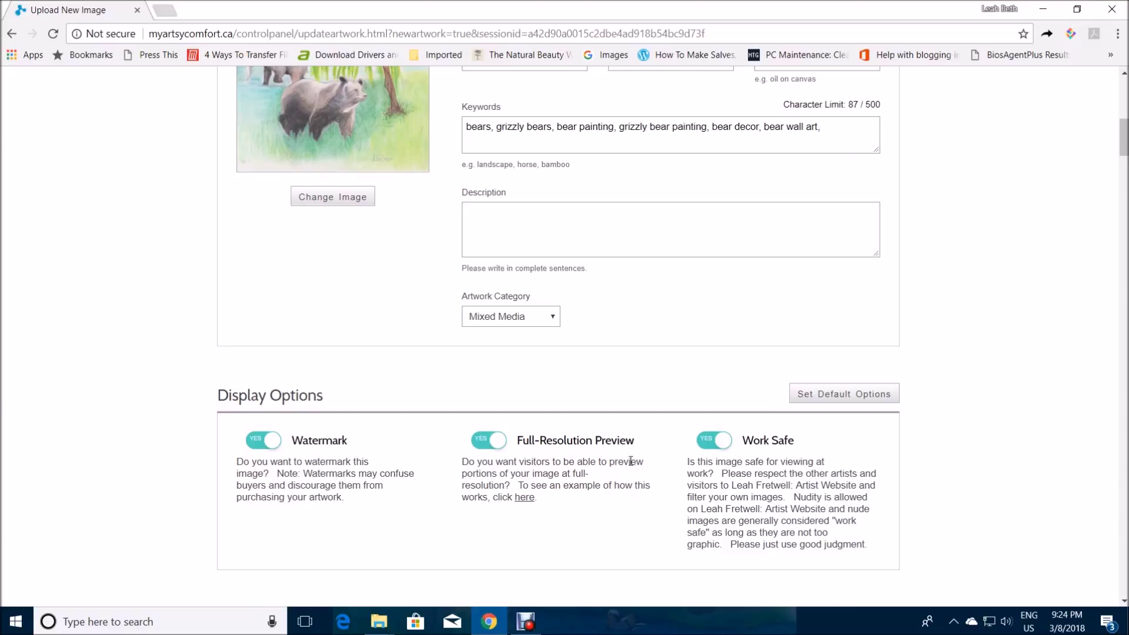
pyautogui.scroll(-3, 580, 534)
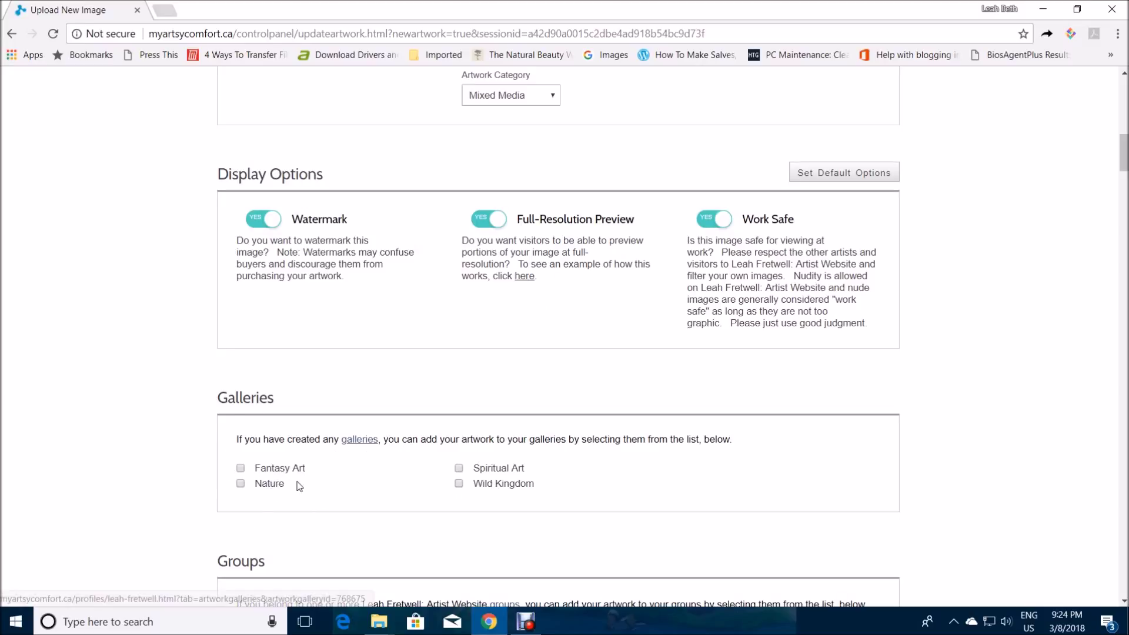
pyautogui.click(241, 486)
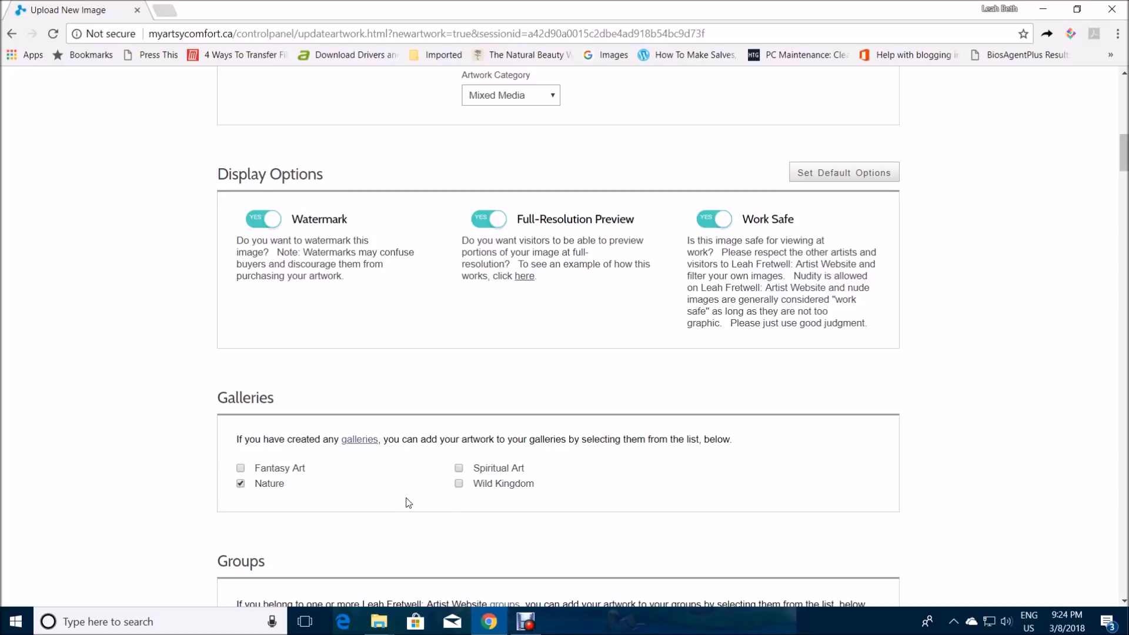
pyautogui.click(459, 485)
# Step: Leave the groups unselected and set the original artwork's For Sale option to no
pyautogui.scroll(-3, 718, 493)
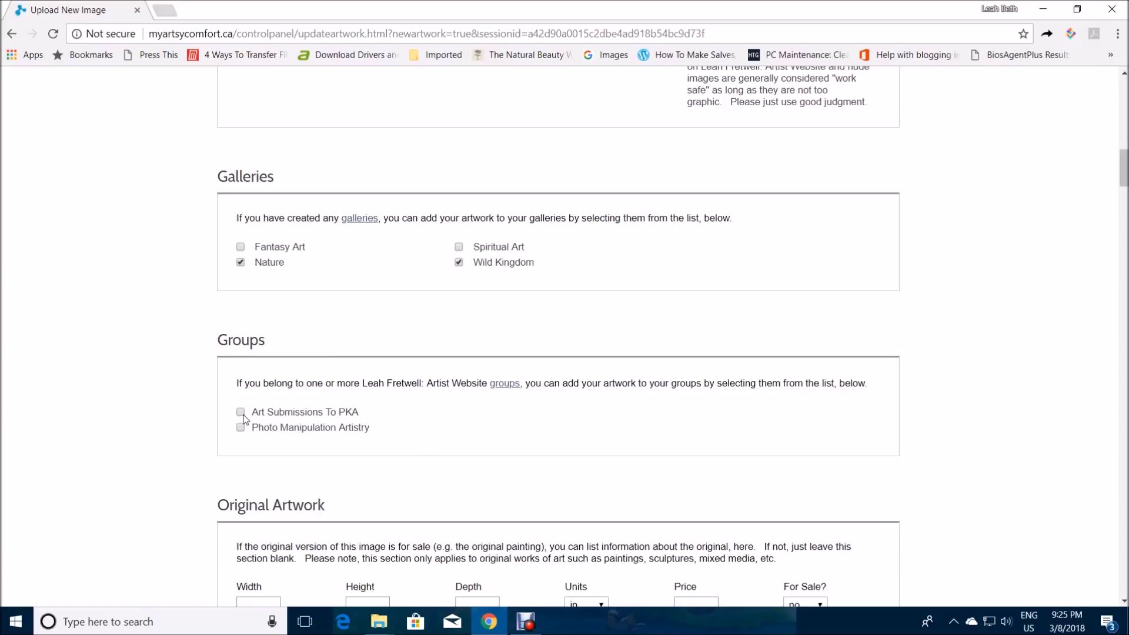
pyautogui.scroll(-3, 1011, 471)
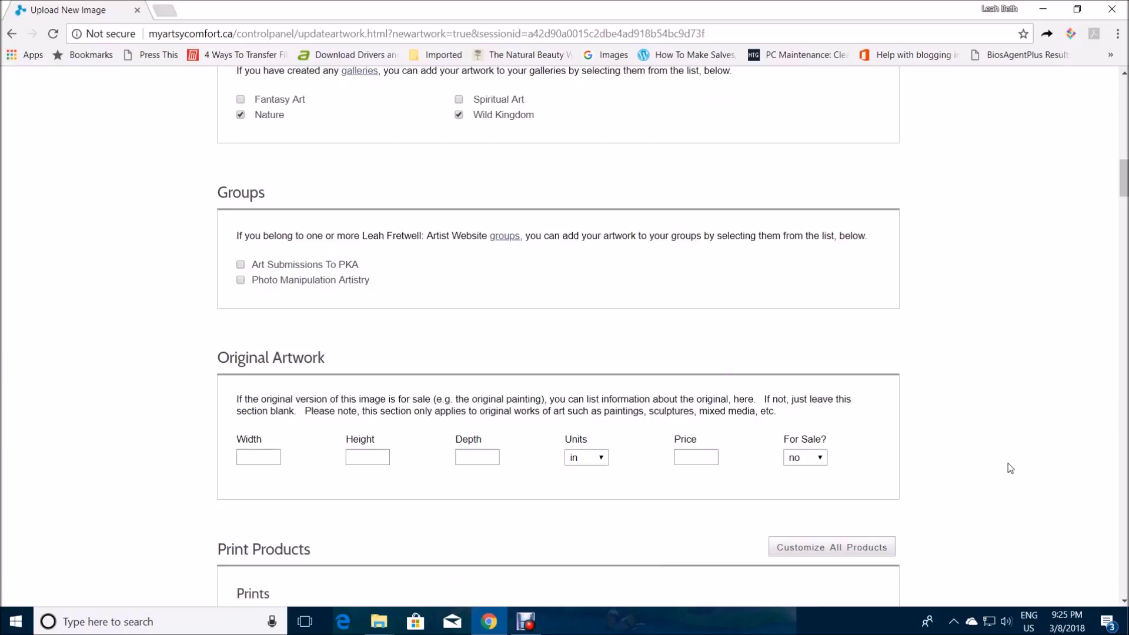
pyautogui.scroll(-1, 1002, 469)
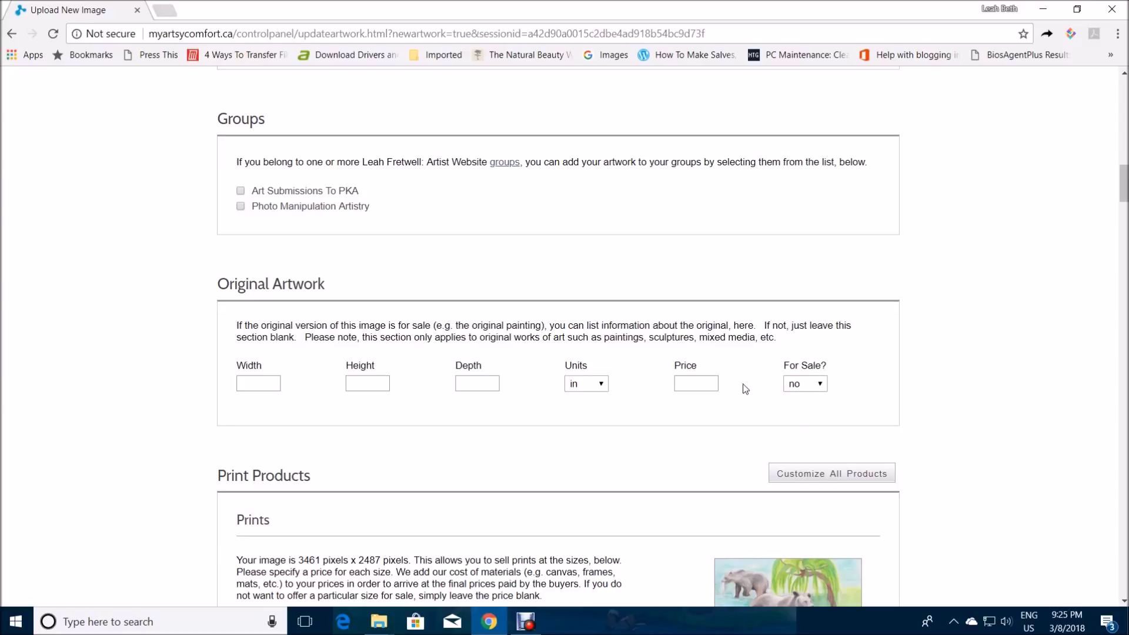
pyautogui.click(820, 388)
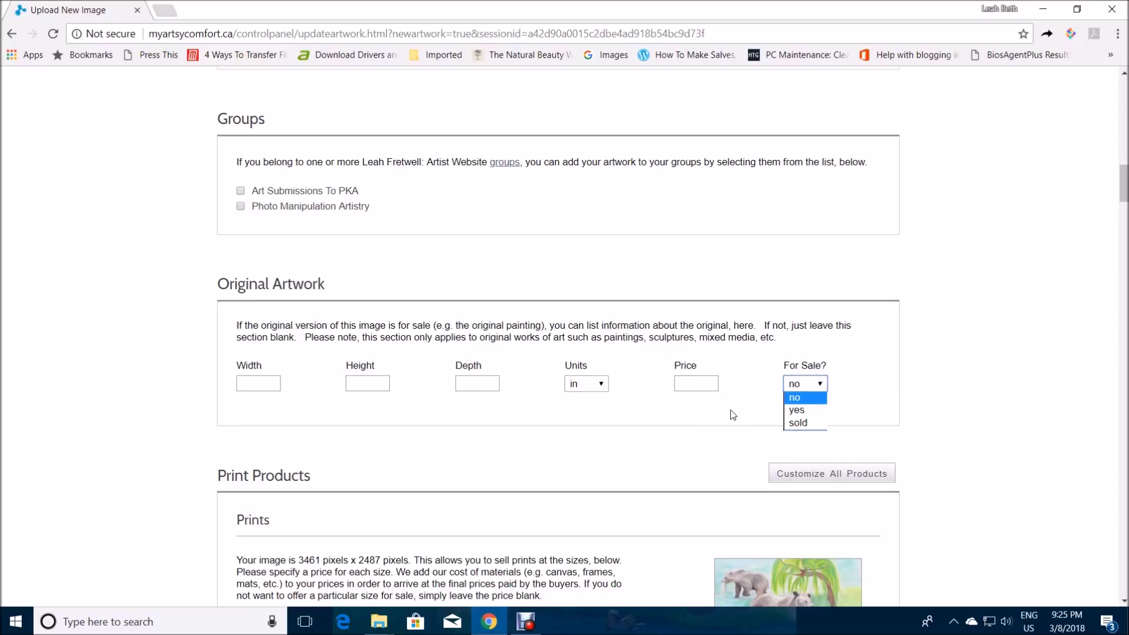
pyautogui.click(794, 391)
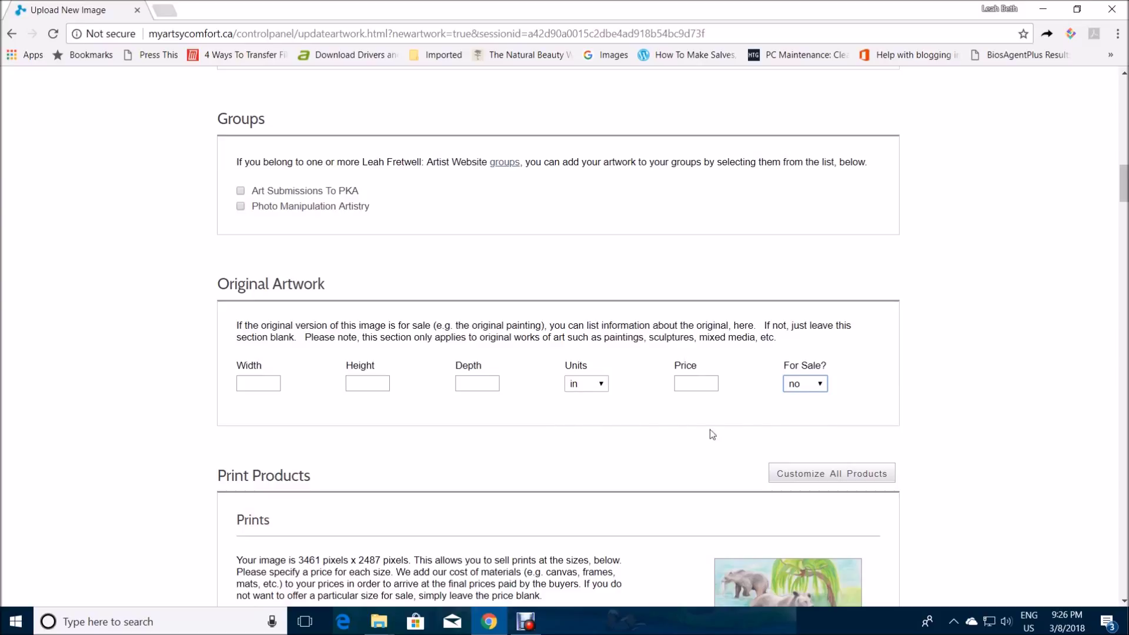
# Step: Set the greeting card mark-ups to 2.50 for a single card, 1.50 for the pack of 10 and .50 for the pack of 25
pyautogui.scroll(-2, 948, 418)
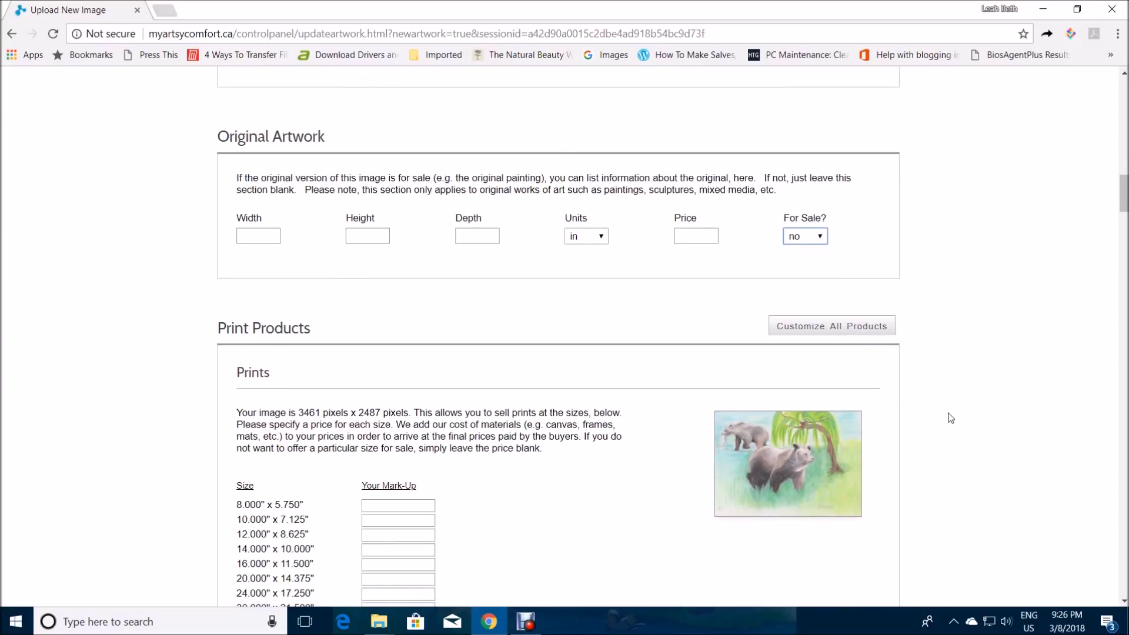
pyautogui.scroll(-2, 948, 418)
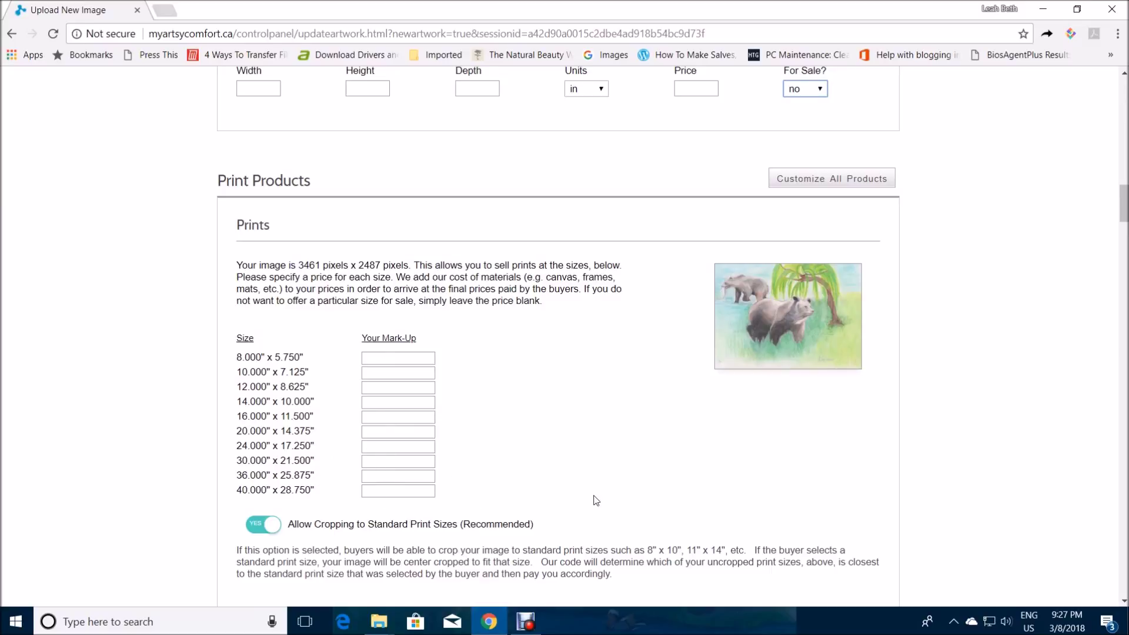
pyautogui.scroll(-2, 697, 508)
pyautogui.scroll(-4, 697, 509)
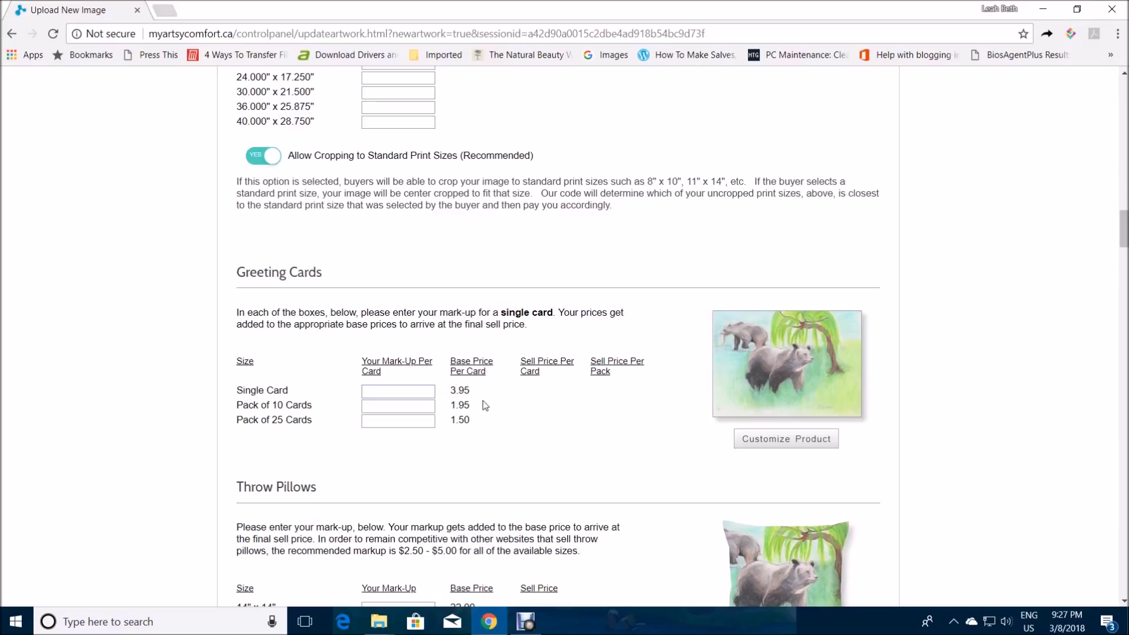
pyautogui.write('2.50')
pyautogui.write('1.50')
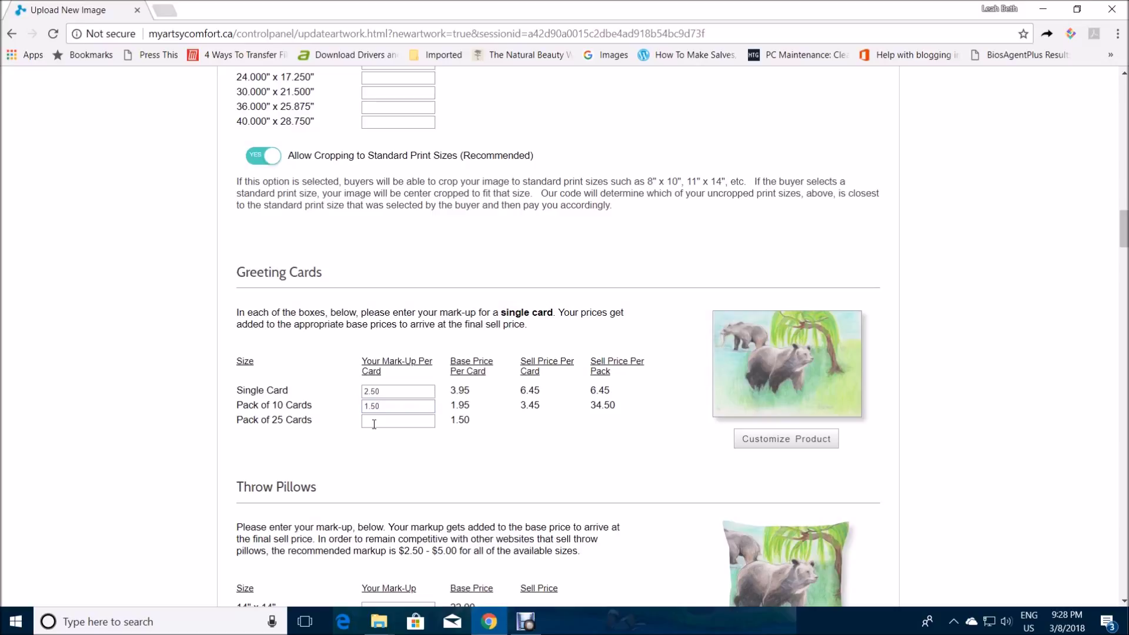
pyautogui.write('.5')
# Step: Review the artwork previews and mark-up sections of the print products from throw pillows through T-shirts
pyautogui.scroll(-3, 679, 445)
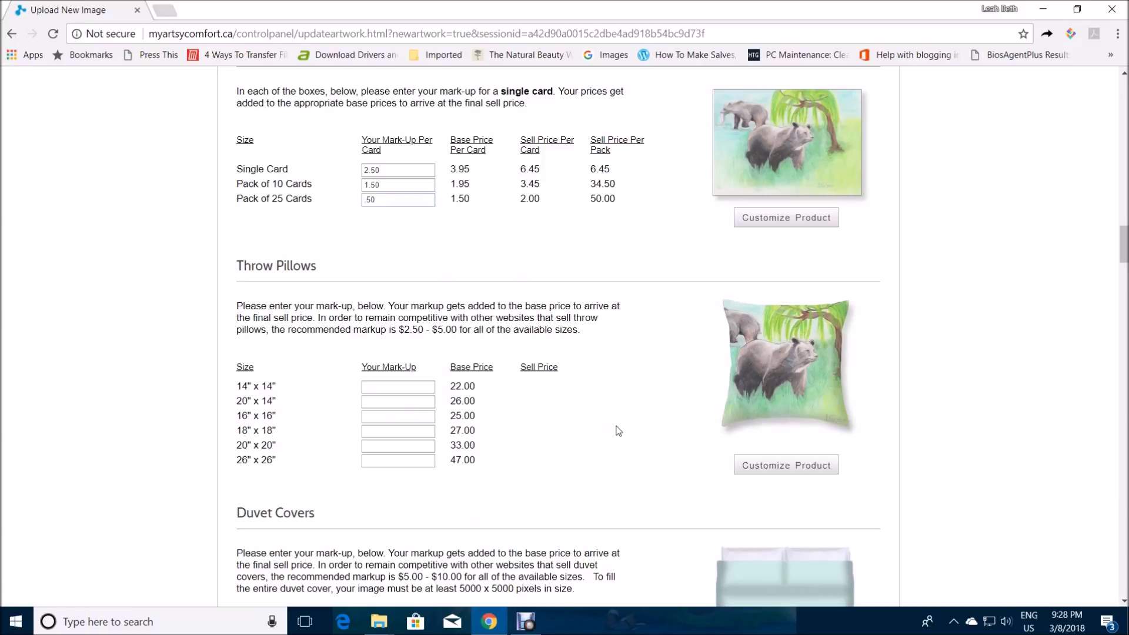
pyautogui.scroll(-7, 774, 504)
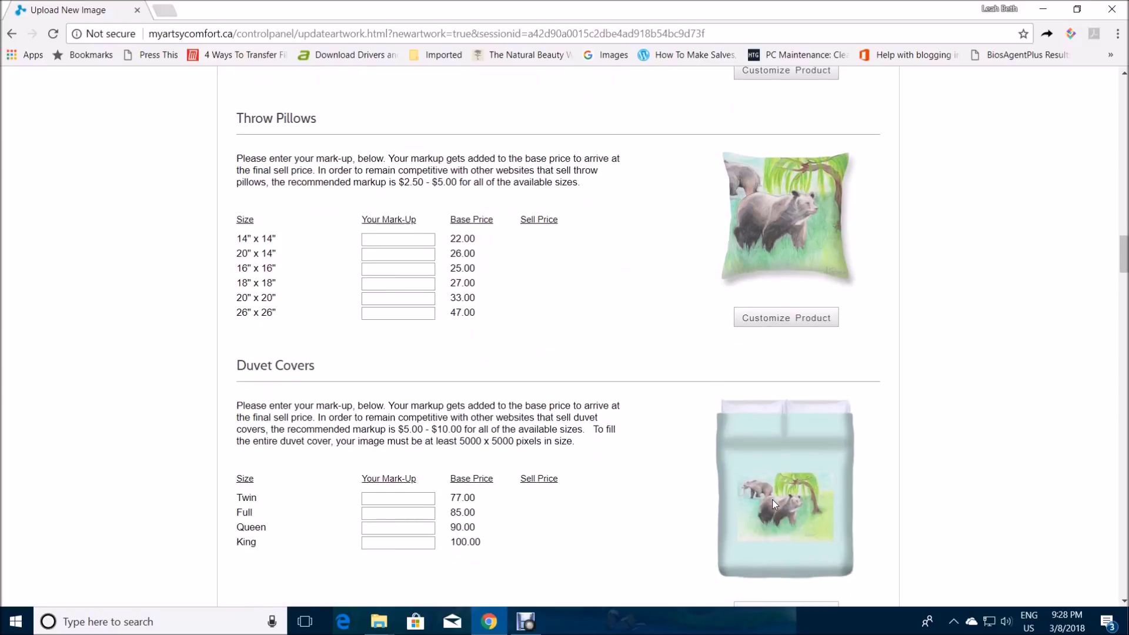
pyautogui.scroll(-5, 774, 504)
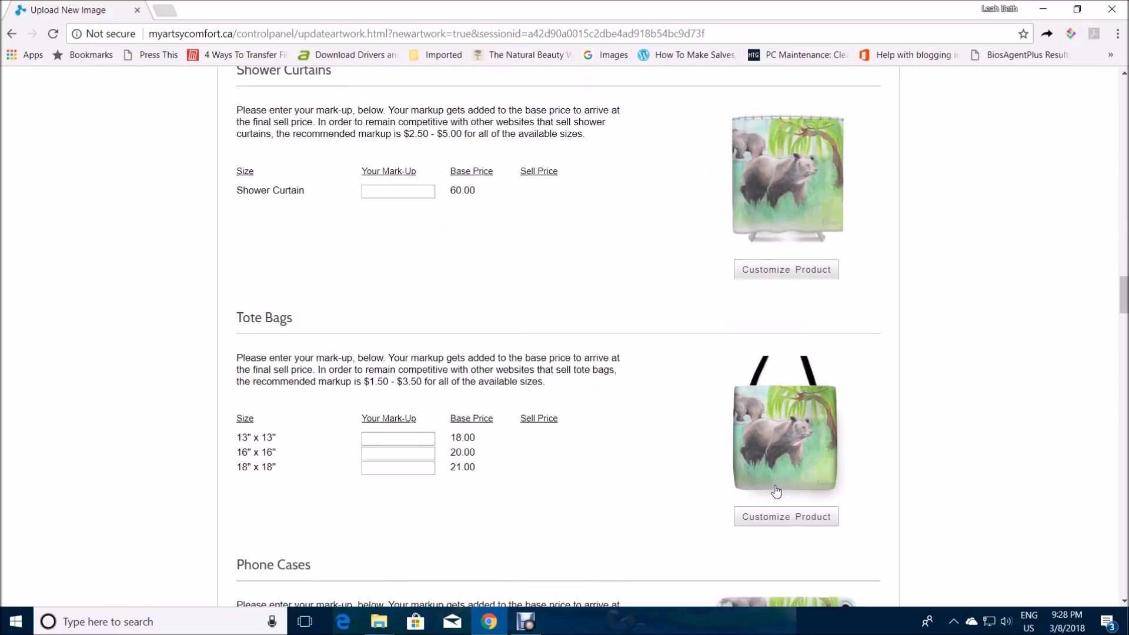
pyautogui.scroll(-5, 774, 499)
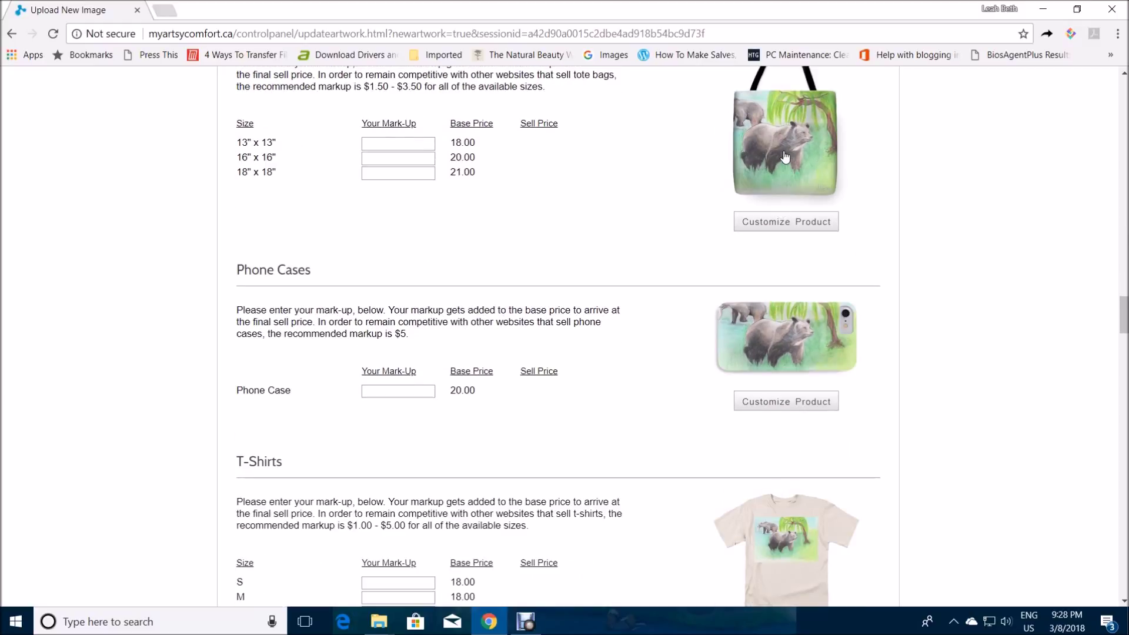
pyautogui.scroll(-4, 814, 488)
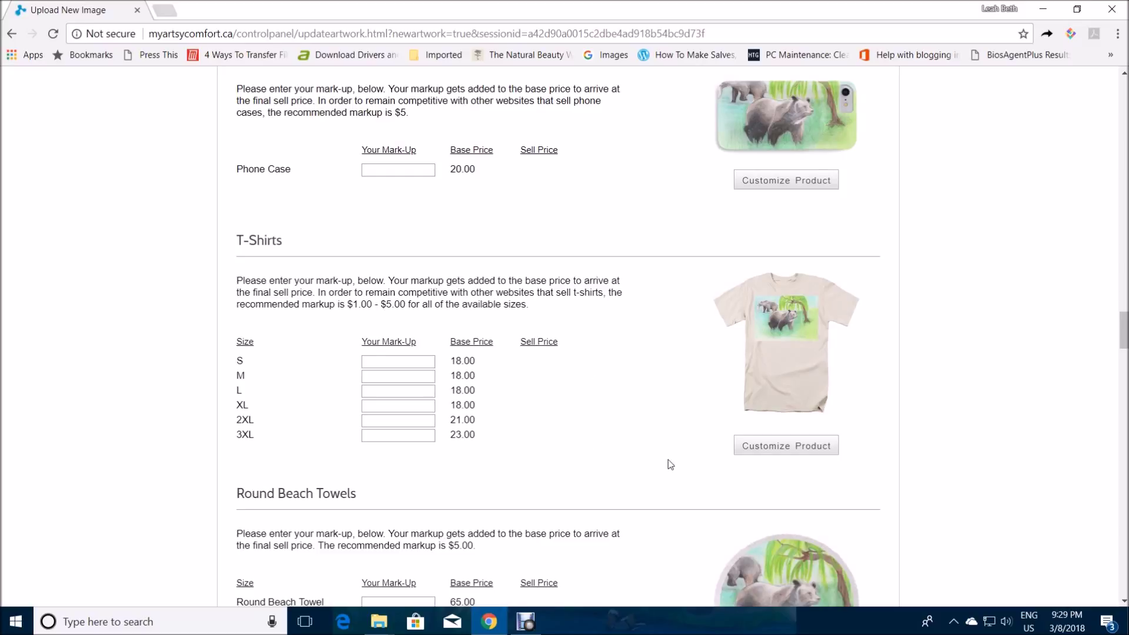
pyautogui.scroll(2, 671, 464)
pyautogui.scroll(1, 671, 465)
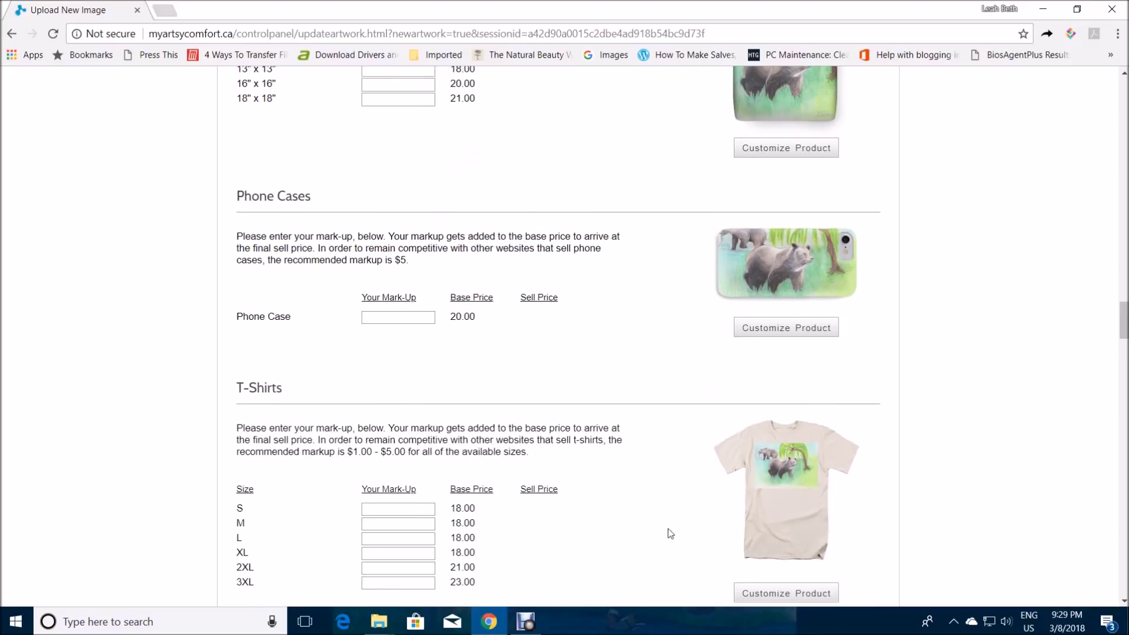
pyautogui.scroll(4, 658, 517)
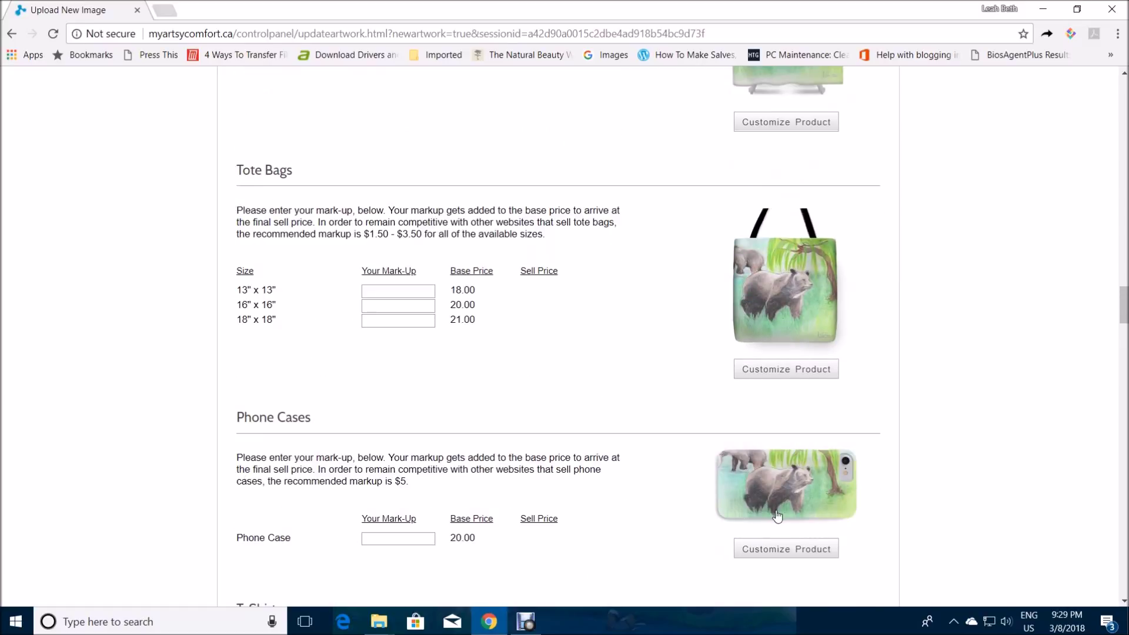
pyautogui.scroll(3, 657, 537)
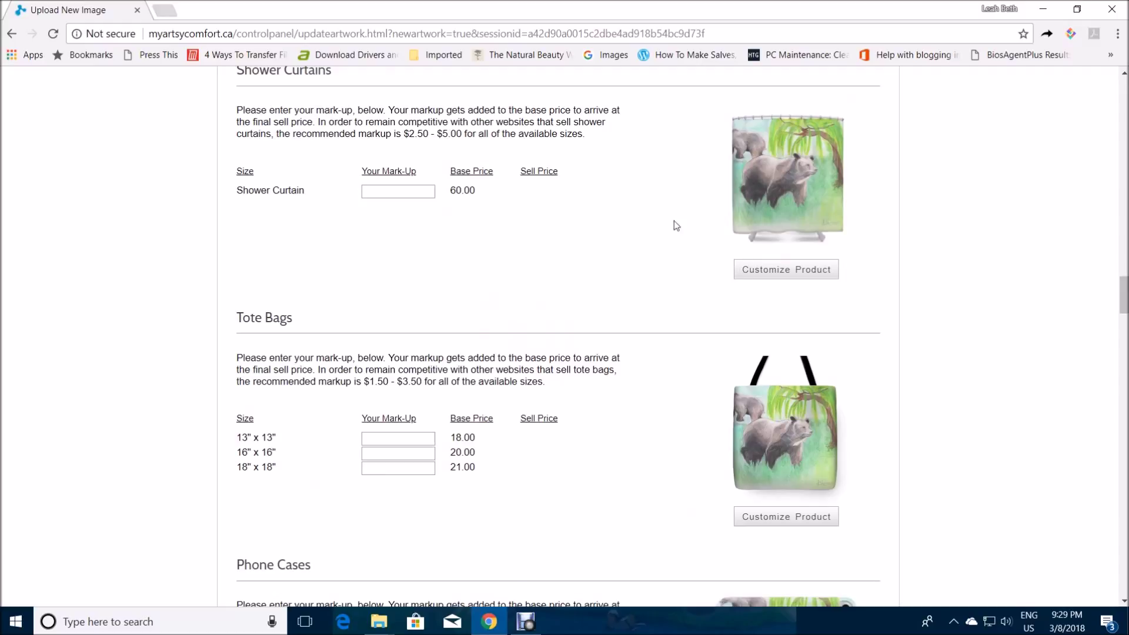
pyautogui.scroll(4, 611, 251)
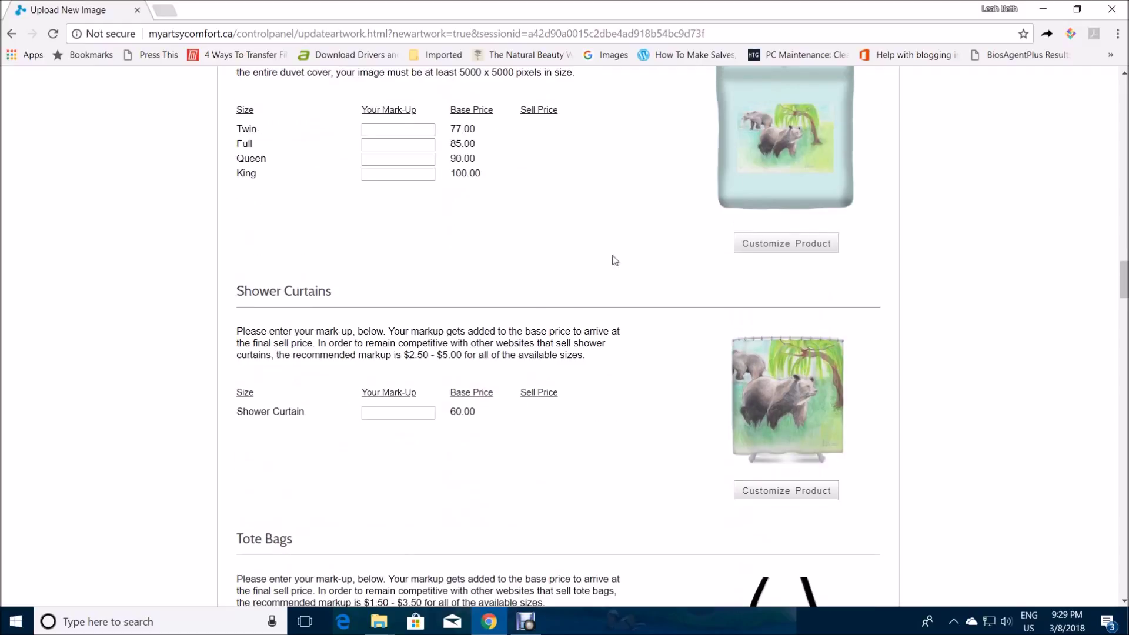
# Step: Open the throw pillow's customization and shrink the image until the whole painting fits on the pillow
pyautogui.scroll(4, 622, 446)
pyautogui.scroll(4, 626, 447)
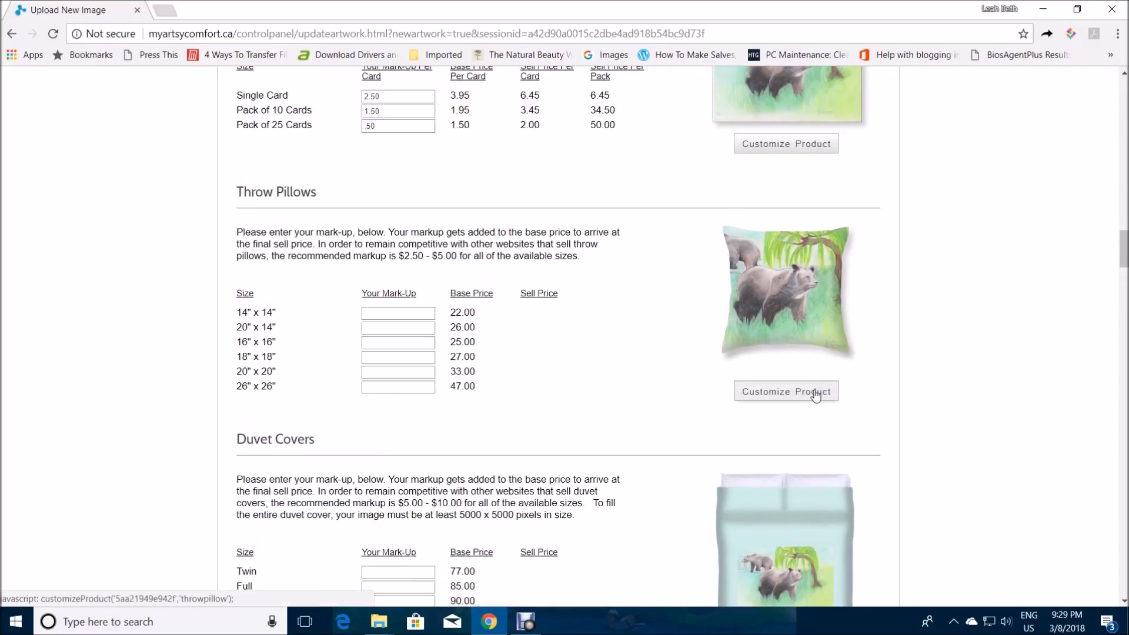
pyautogui.click(786, 390)
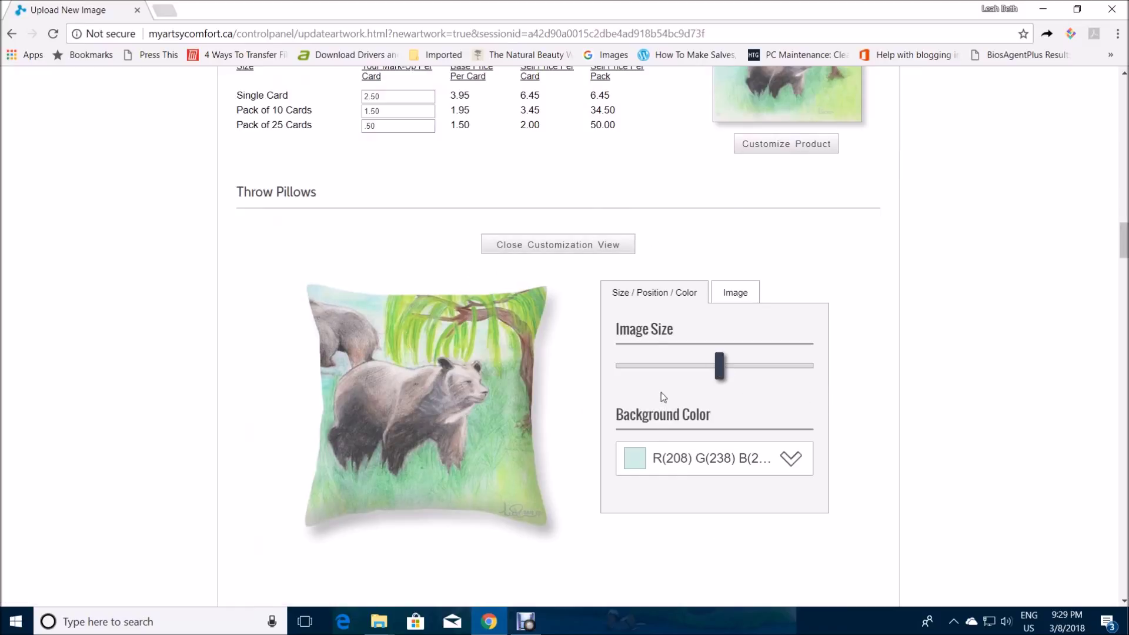
pyautogui.moveTo(718, 371); pyautogui.dragTo(671, 371)
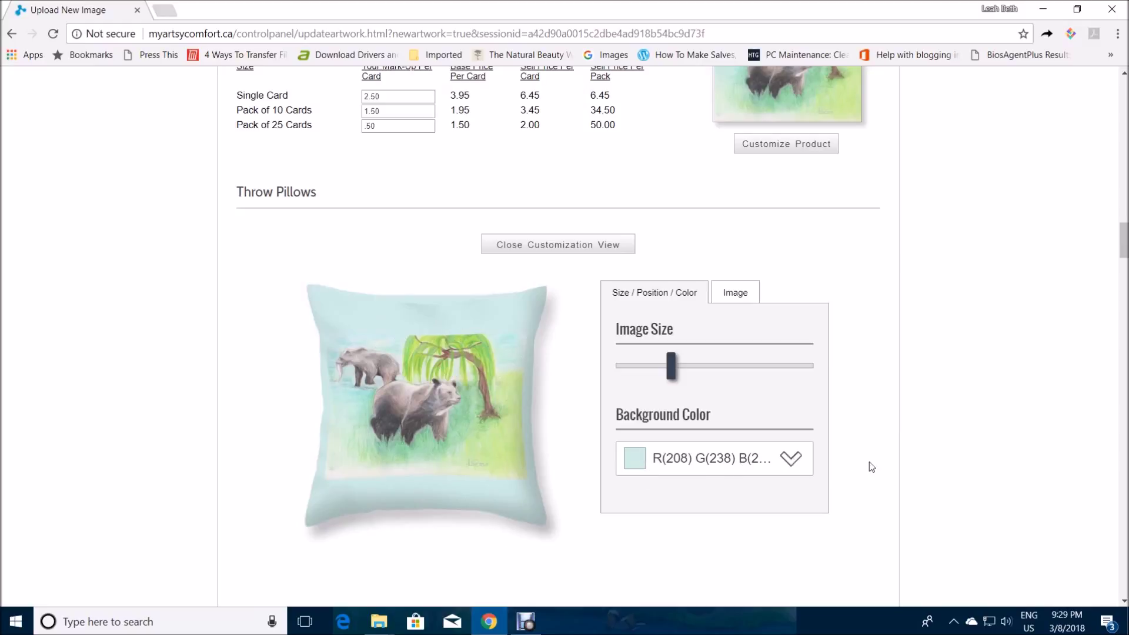
# Step: Try Grey 10 as the throw pillow's background color and replace it with Aqua 1
pyautogui.click(769, 461)
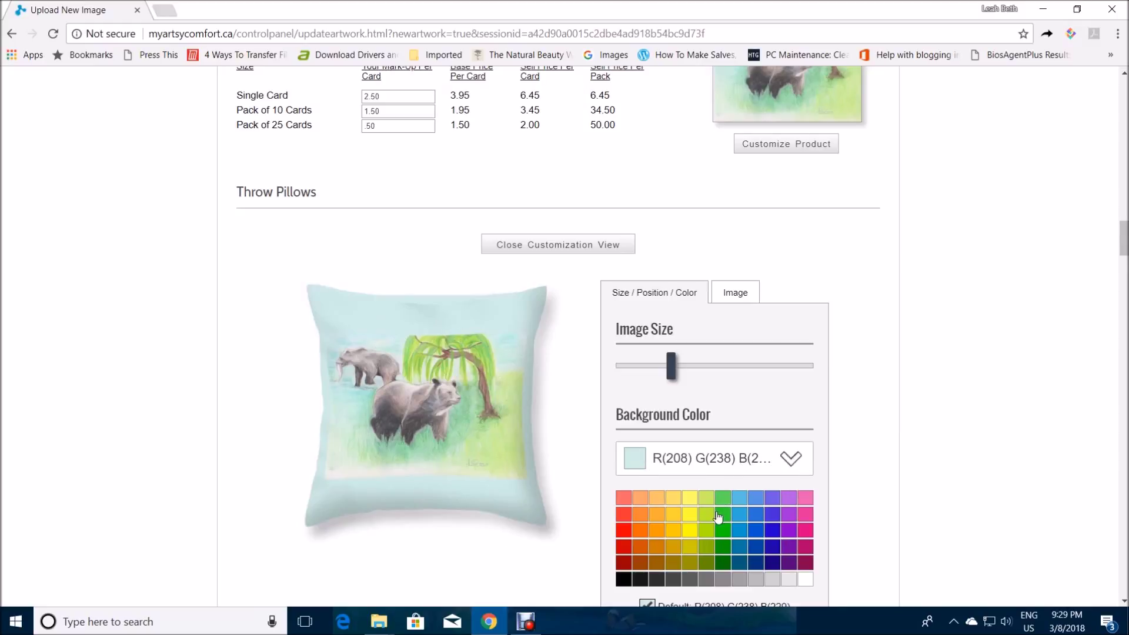
pyautogui.click(625, 582)
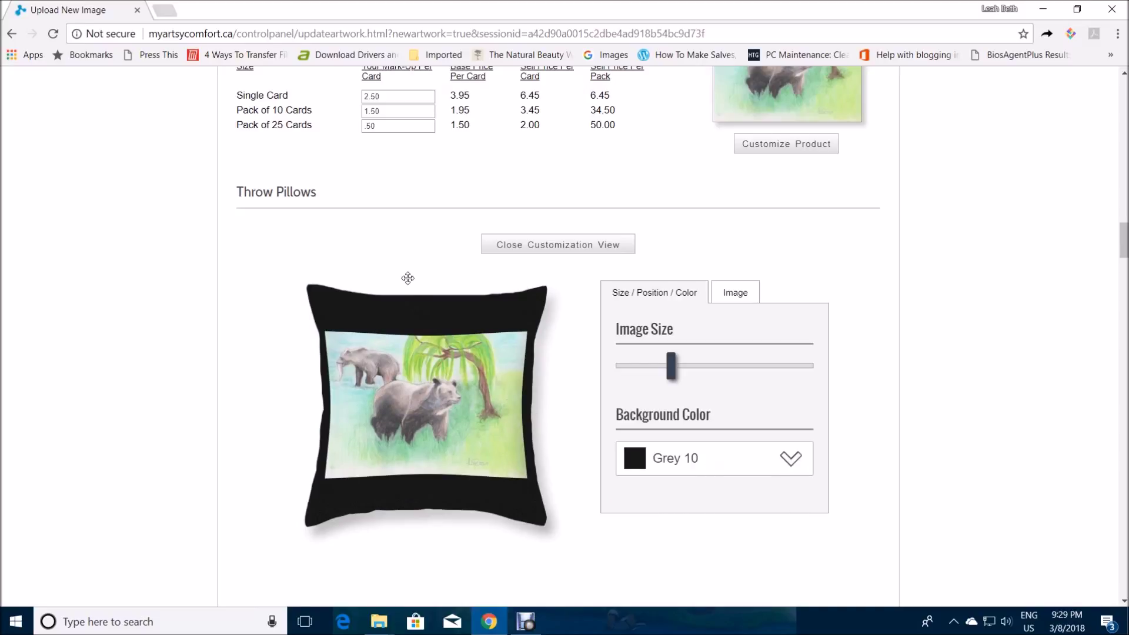
pyautogui.click(786, 458)
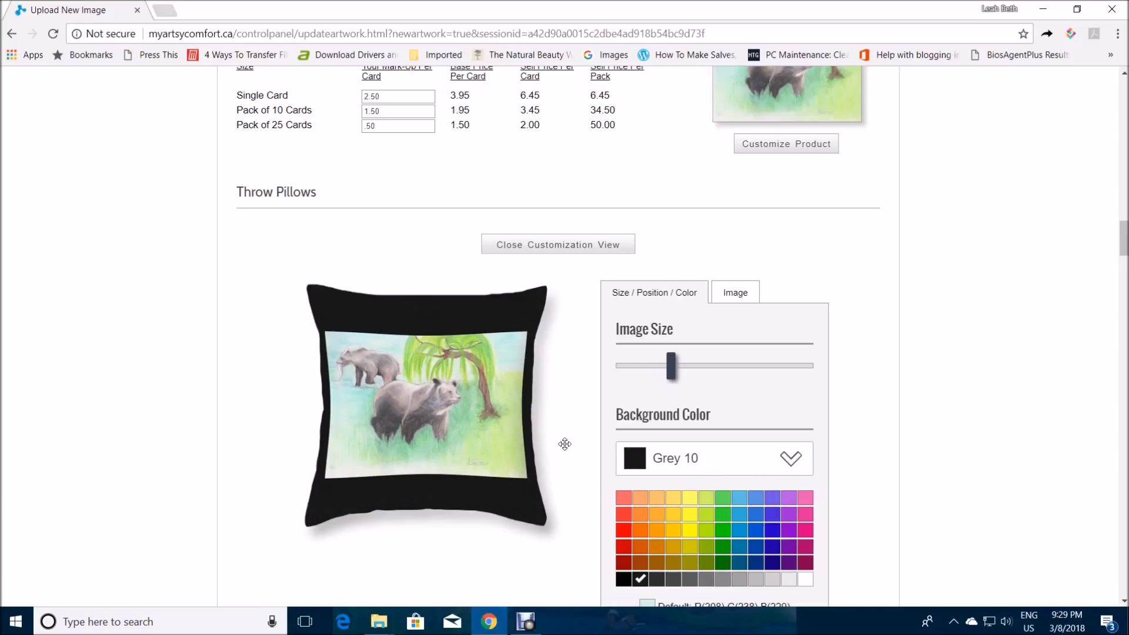
pyautogui.click(735, 501)
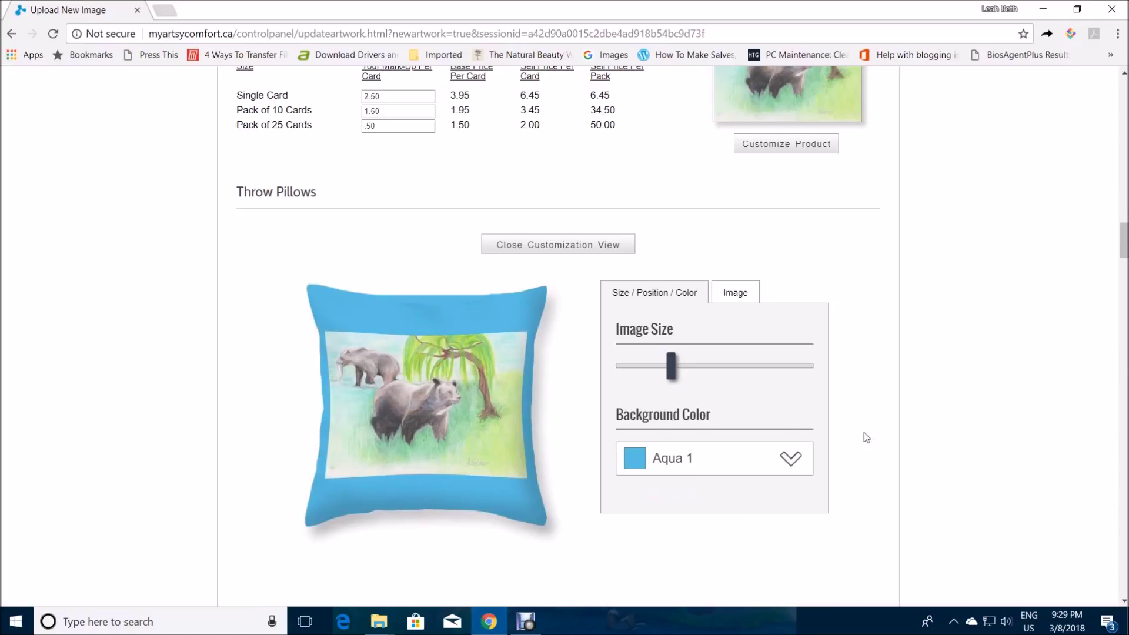
# Step: Examine the mark-up fields, recommended mark-ups and previews of the print products, from greeting cards and throw pillows down to mugs
pyautogui.scroll(-8, 942, 468)
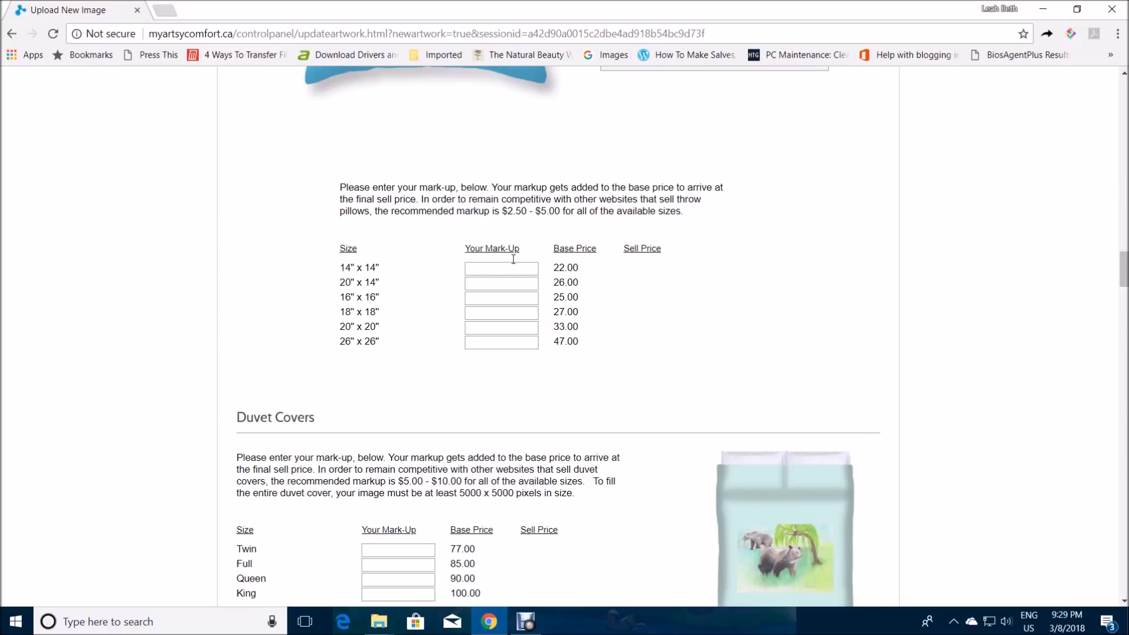
pyautogui.scroll(15, 775, 363)
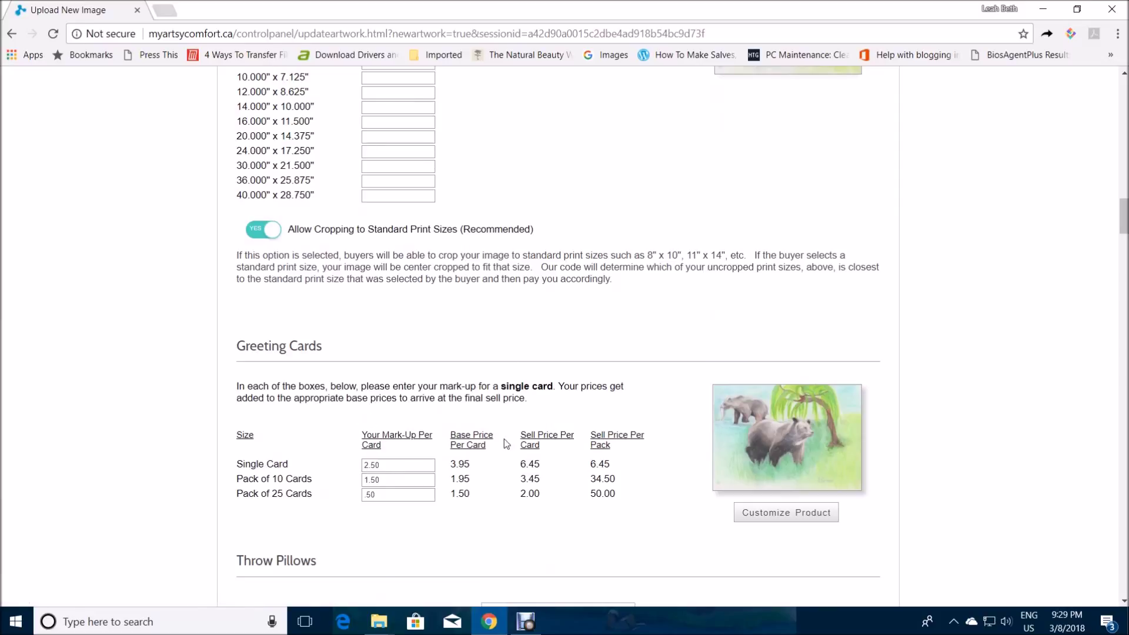
pyautogui.scroll(-12, 558, 514)
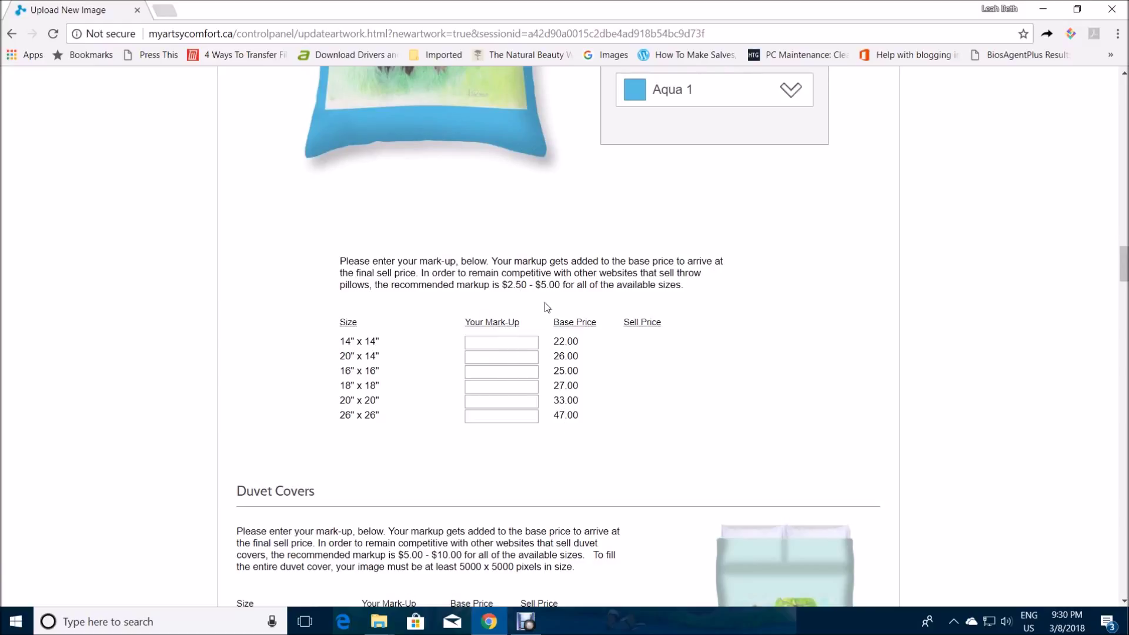
pyautogui.scroll(-5, 718, 424)
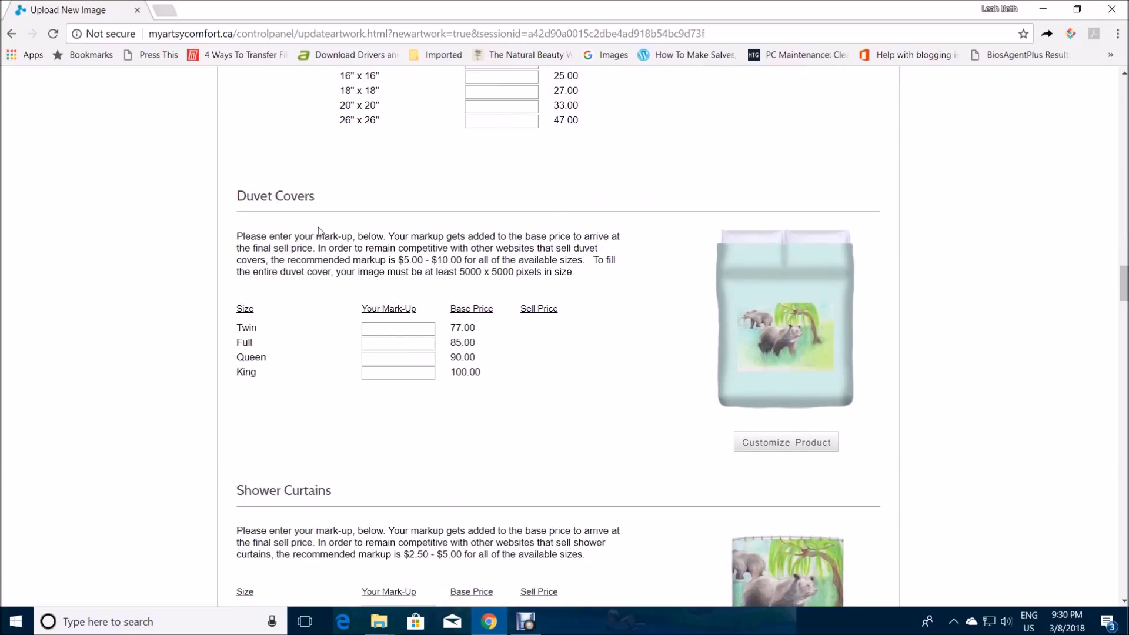
pyautogui.scroll(-3, 612, 418)
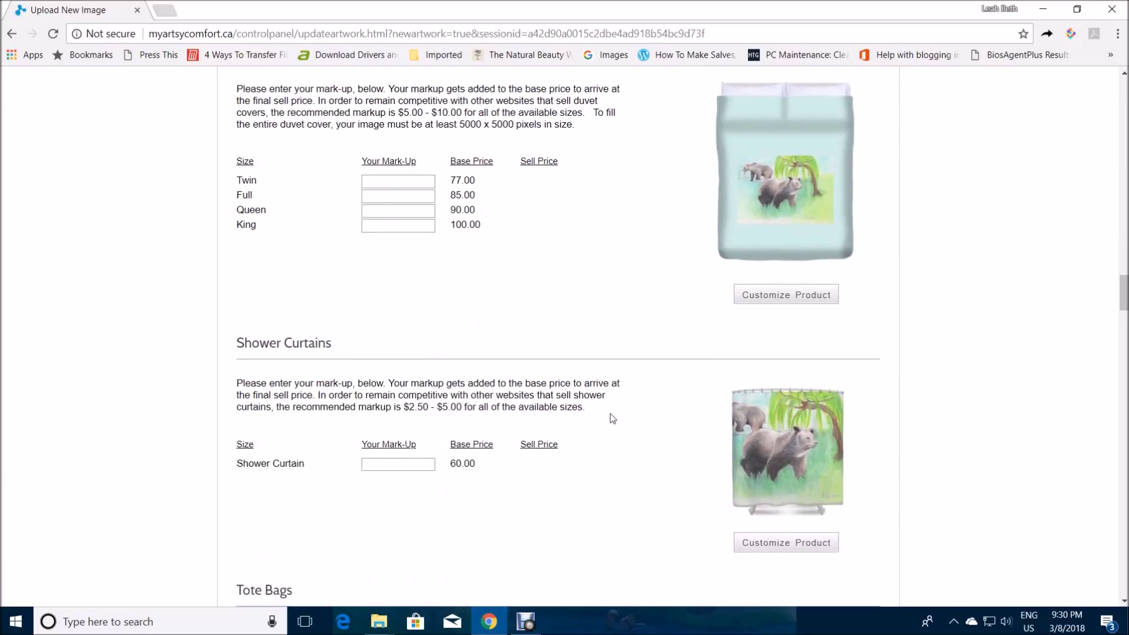
pyautogui.scroll(-4, 612, 418)
pyautogui.scroll(-2, 615, 407)
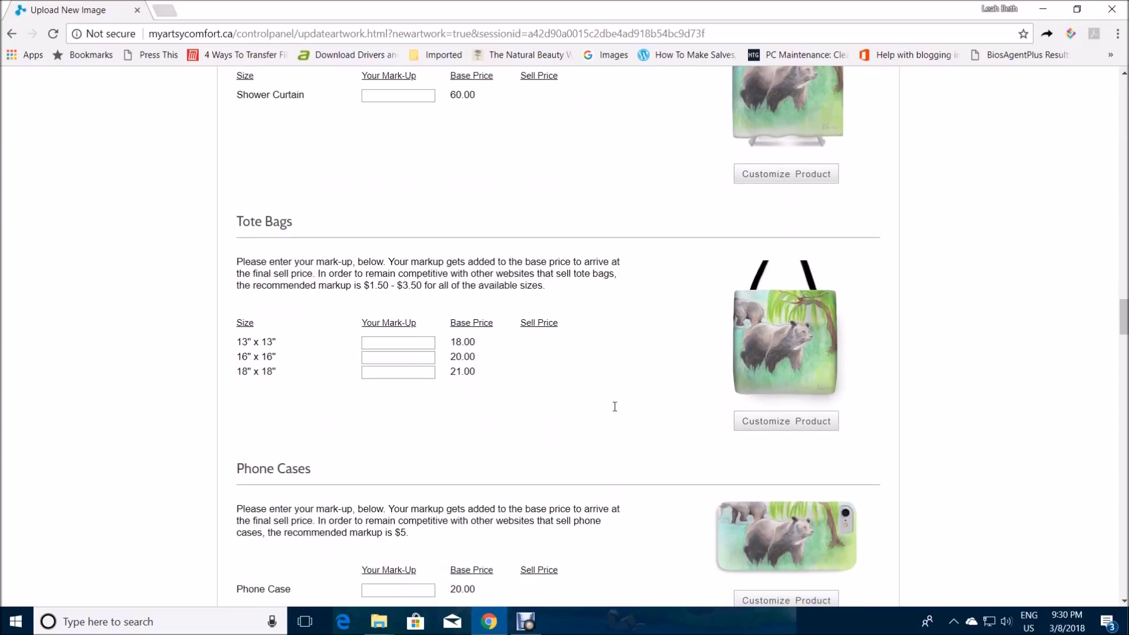
pyautogui.scroll(-10, 615, 407)
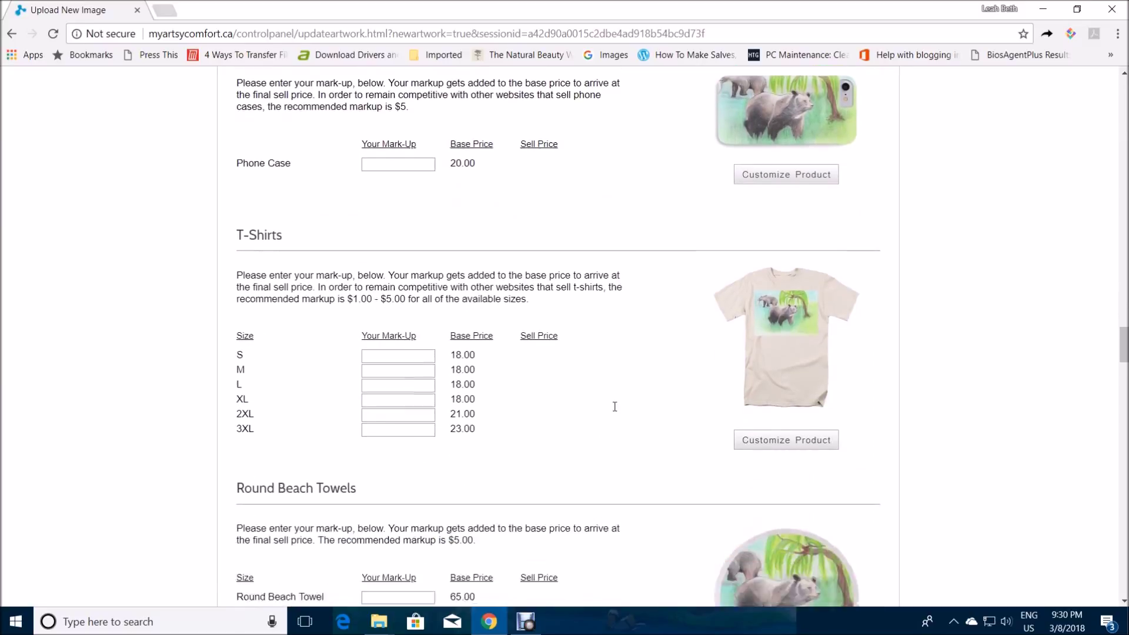
pyautogui.scroll(-8, 615, 407)
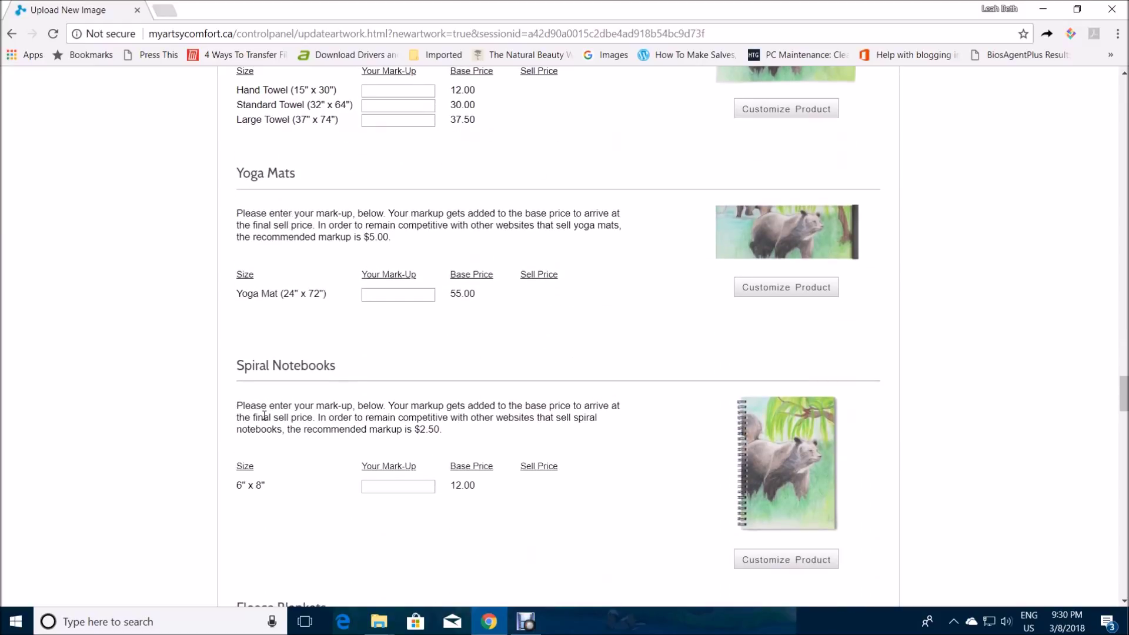
pyautogui.scroll(-3, 670, 482)
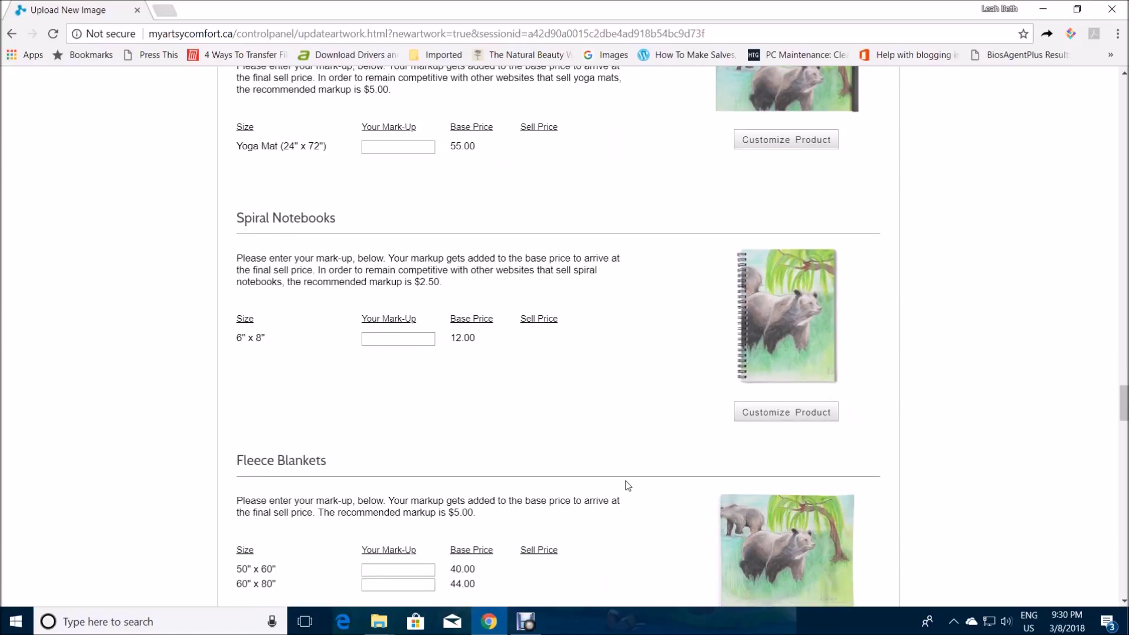
pyautogui.scroll(-4, 628, 485)
pyautogui.scroll(-4, 669, 480)
pyautogui.scroll(-6, 688, 461)
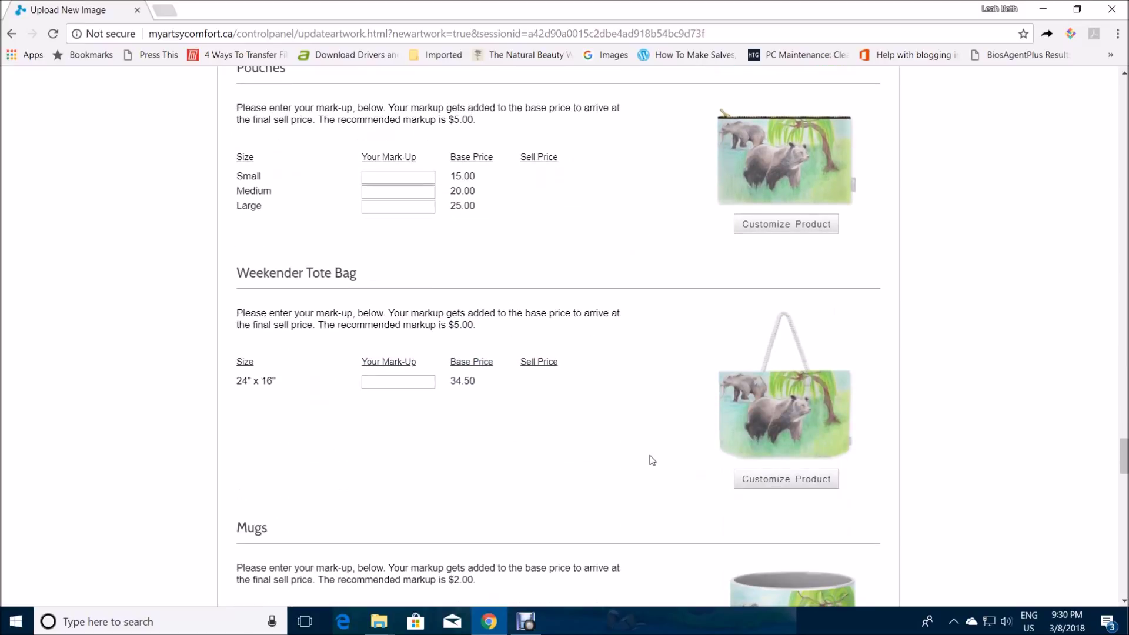
# Step: Examine the mug mark-ups, Royalty Free and Rights Managed licensing prices, digital frame streaming, and Facebook and Twitter synchronization options
pyautogui.scroll(-2, 652, 460)
pyautogui.scroll(-2, 653, 444)
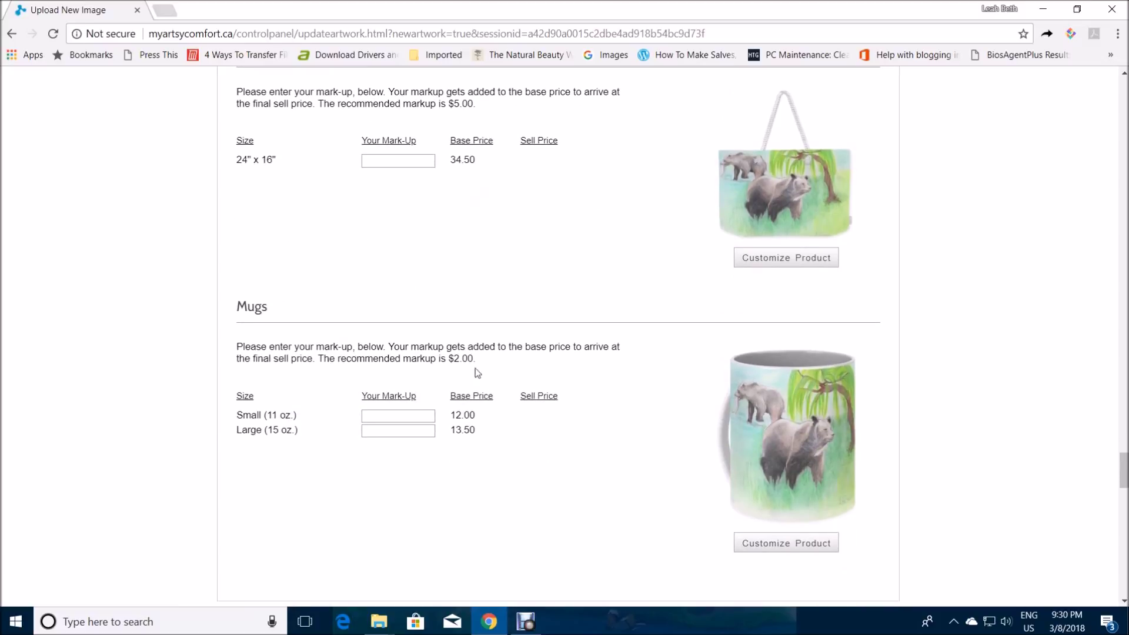
pyautogui.scroll(-2, 613, 494)
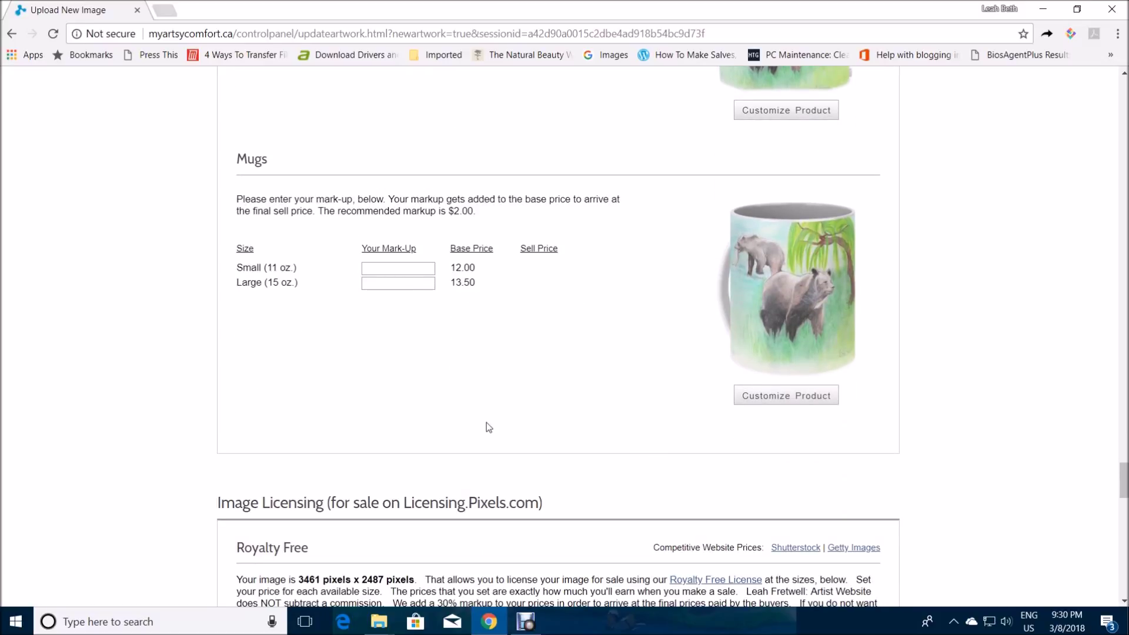
pyautogui.scroll(-4, 976, 495)
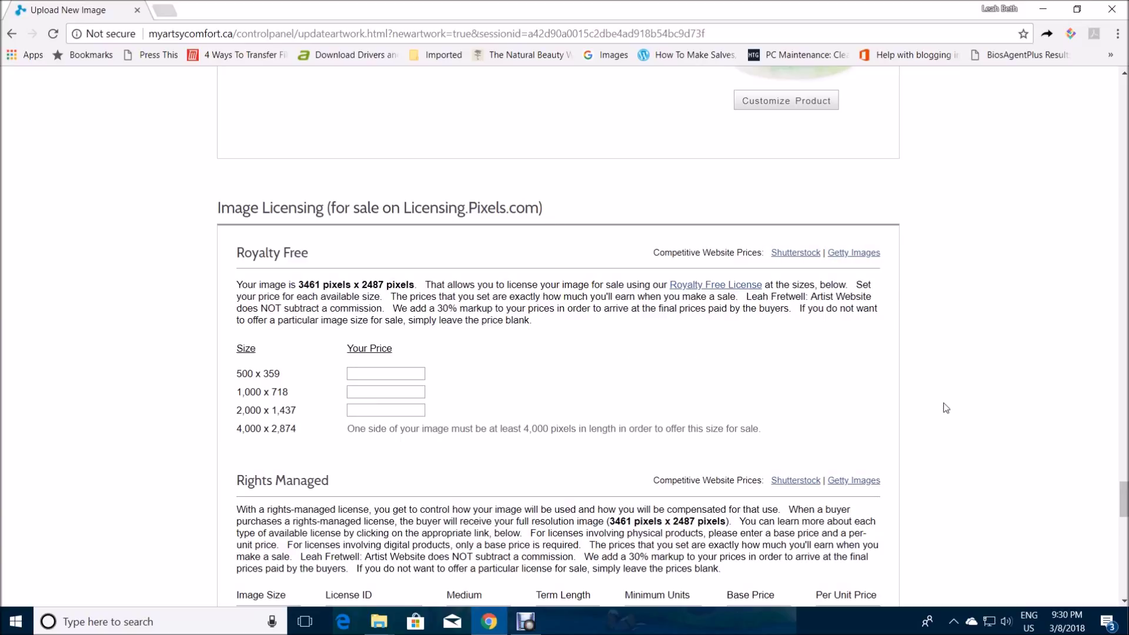
pyautogui.scroll(-15, 946, 408)
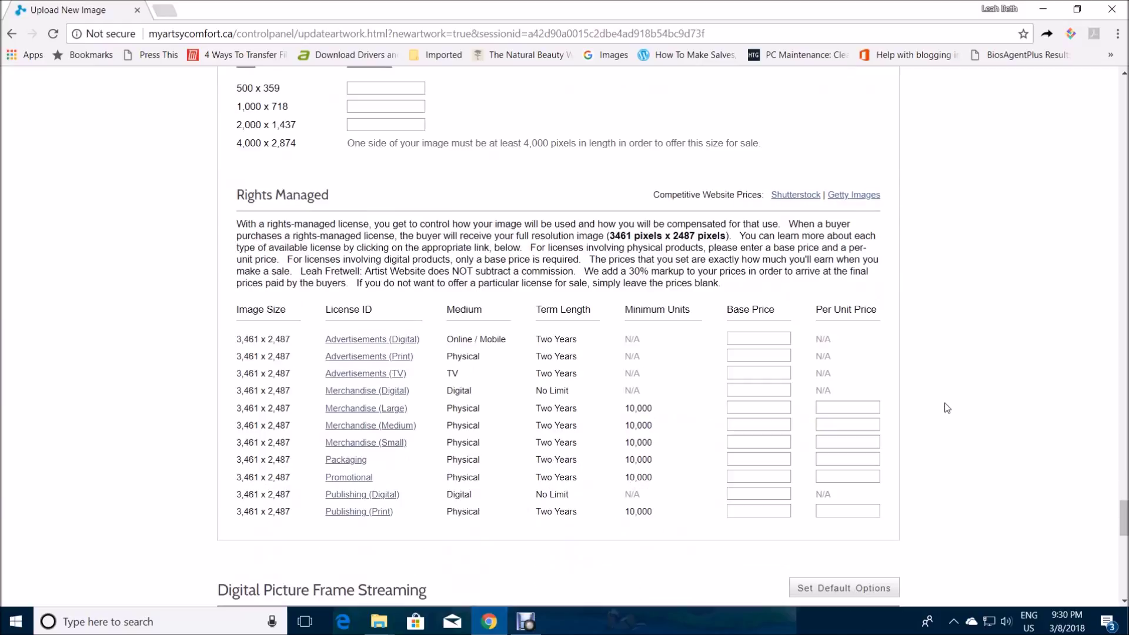
pyautogui.scroll(-3, 947, 407)
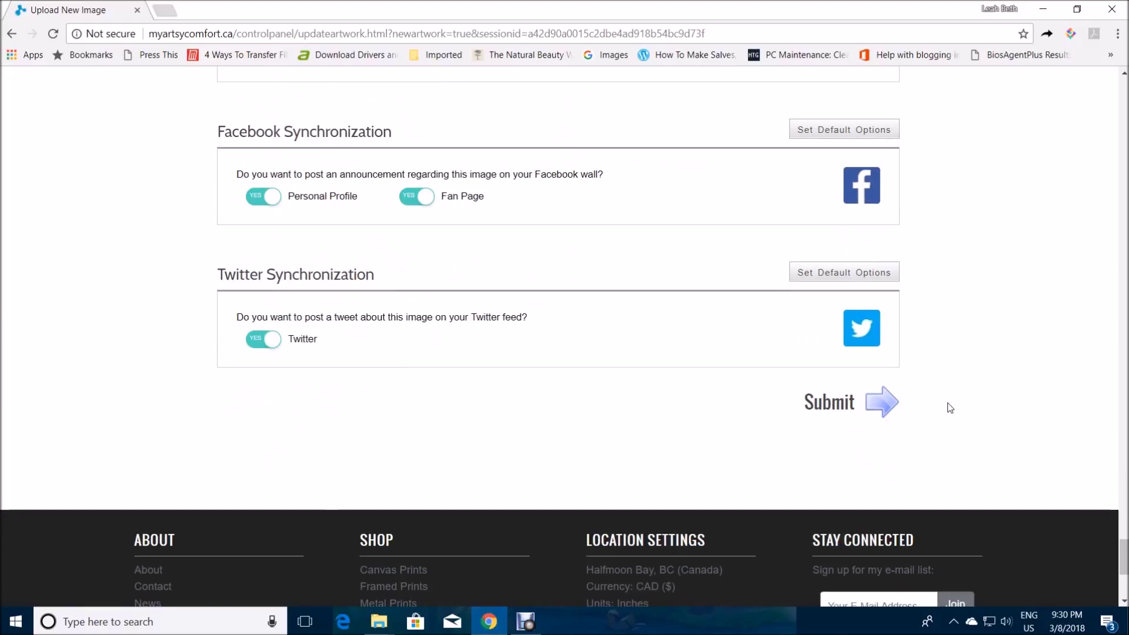
pyautogui.scroll(4, 948, 408)
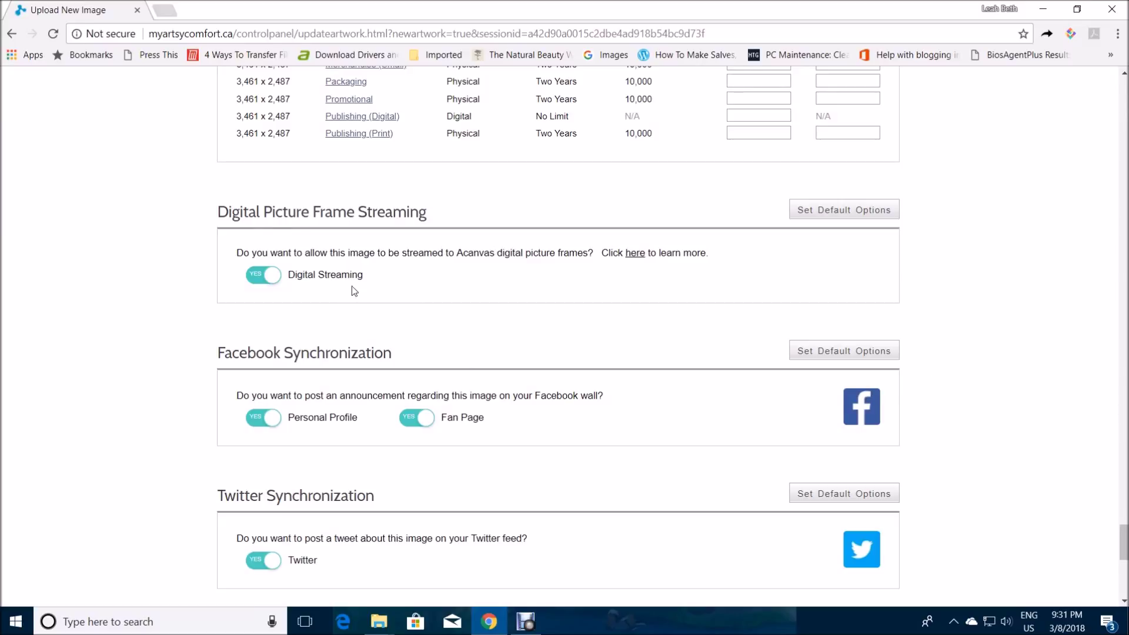
# Step: Leave the Hungry Grizzlies upload form and open the Behind the Scenes control panel from the account options
pyautogui.scroll(20, 948, 279)
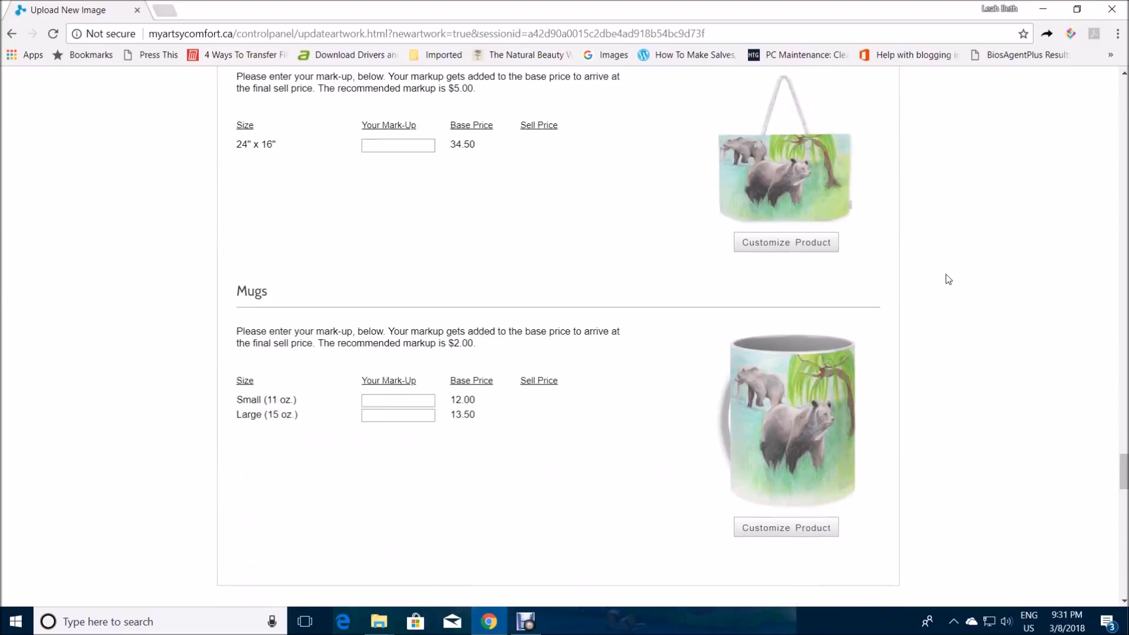
pyautogui.scroll(18, 948, 278)
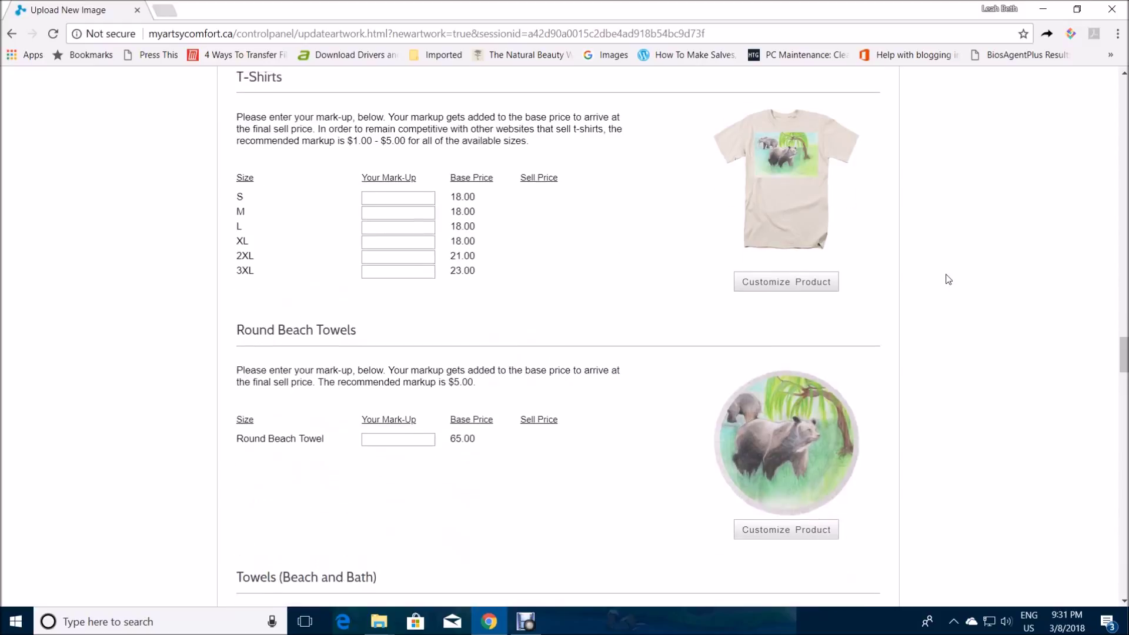
pyautogui.scroll(-20, 961, 365)
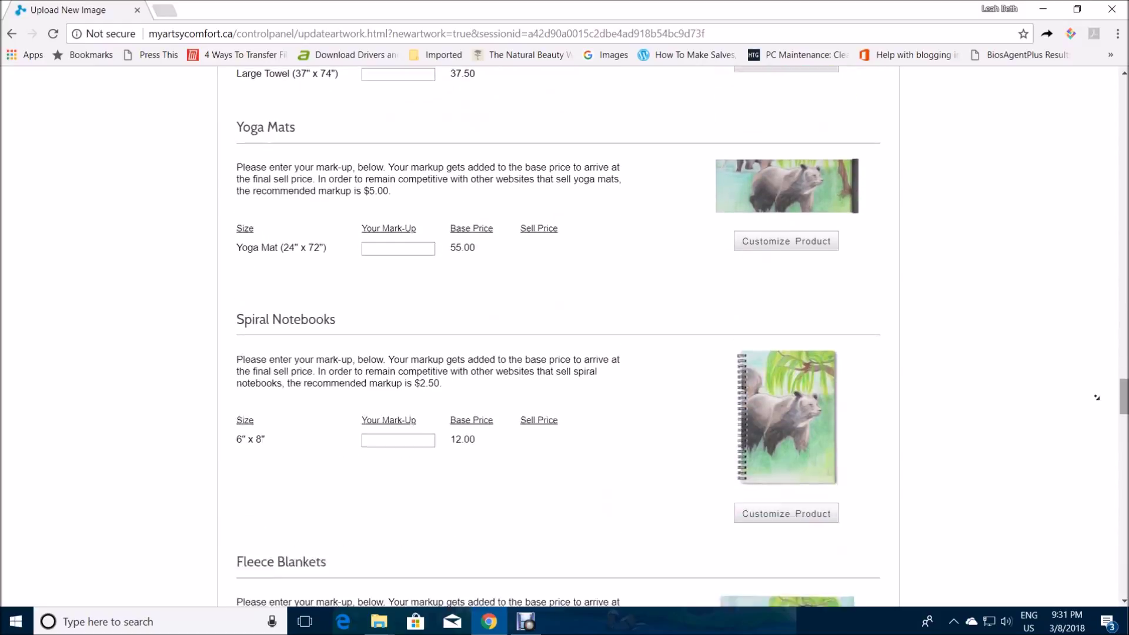
pyautogui.scroll(6, 1127, 276)
pyautogui.scroll(20, 1127, 277)
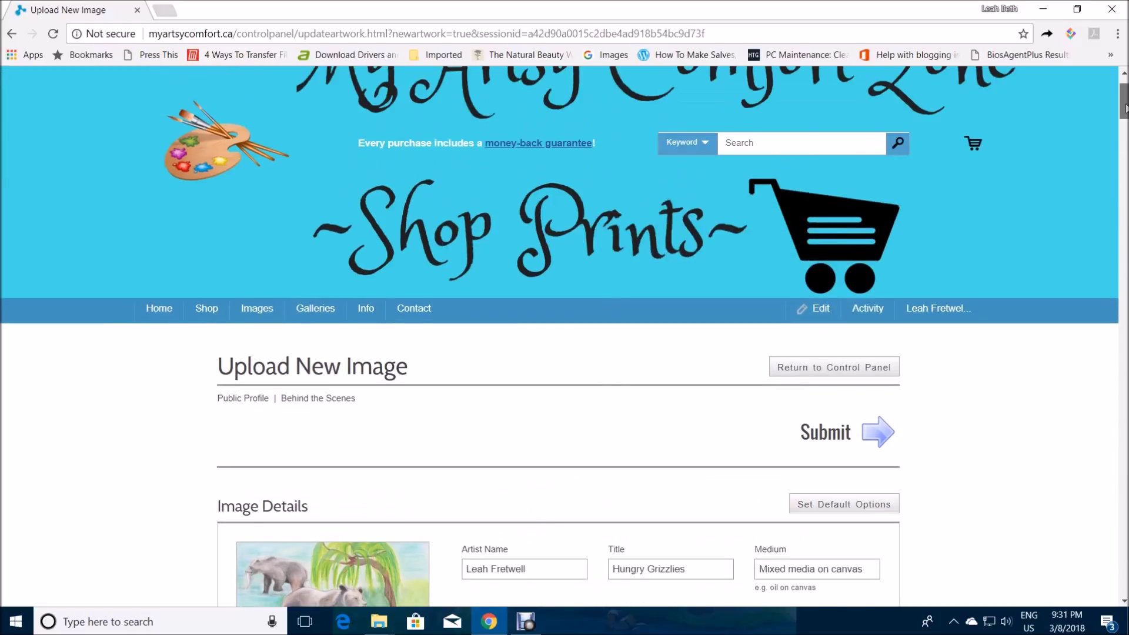
pyautogui.scroll(-5, 1125, 108)
pyautogui.scroll(2, 1125, 108)
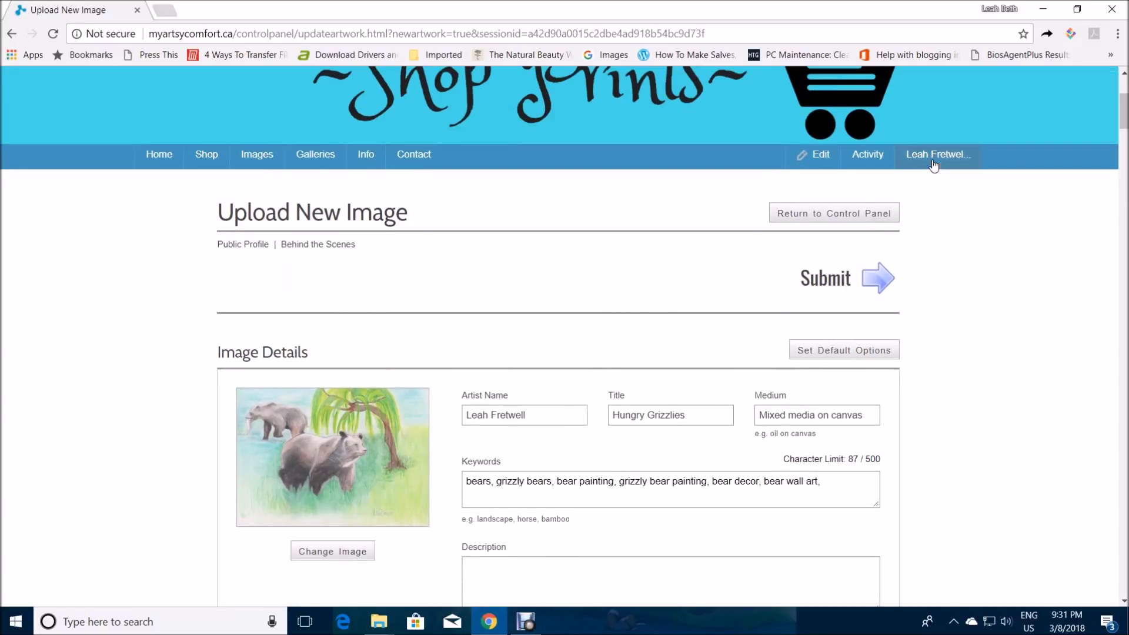
pyautogui.moveTo(925, 159)
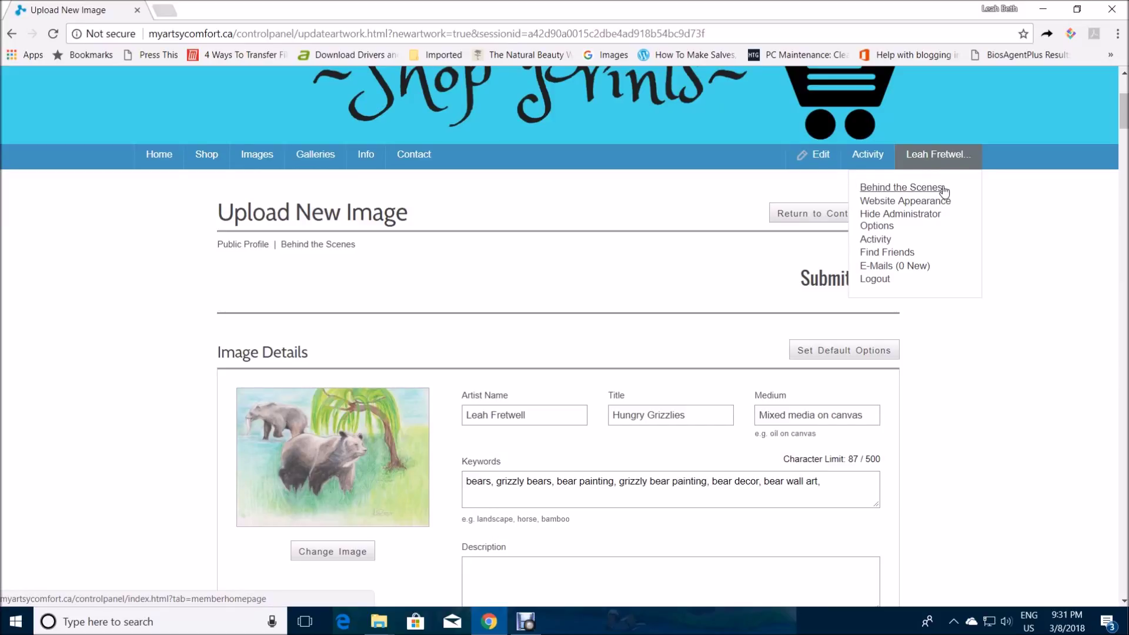
pyautogui.click(894, 190)
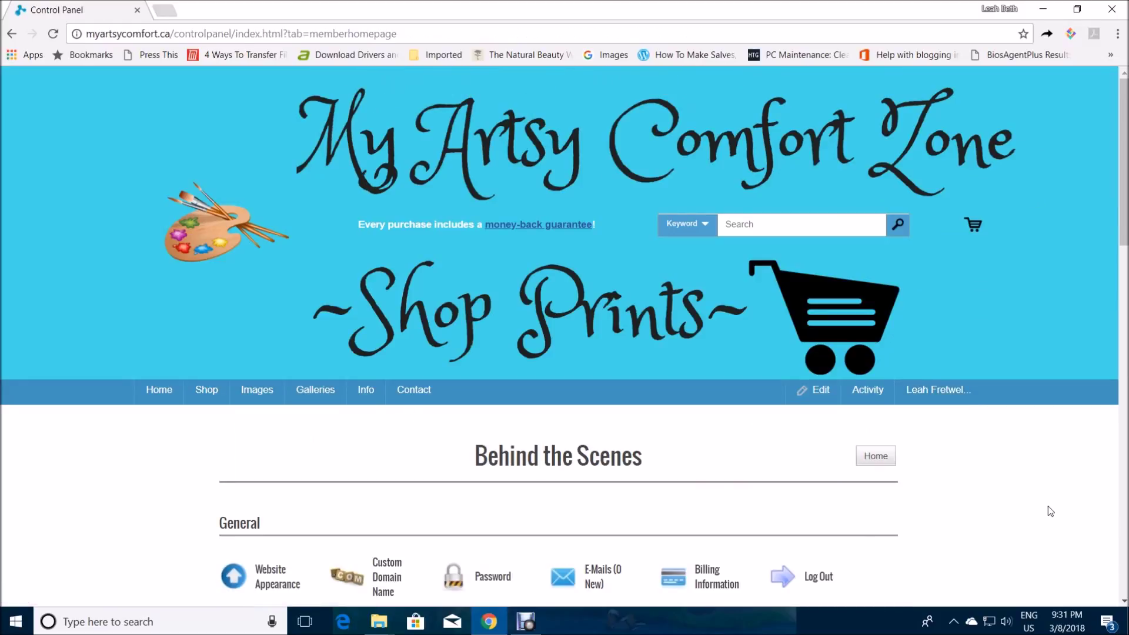
# Step: Examine the control panel's General, Public Information, Marketing, Accounting and Statistics tools
pyautogui.scroll(-2, 1049, 507)
pyautogui.scroll(-1, 1049, 505)
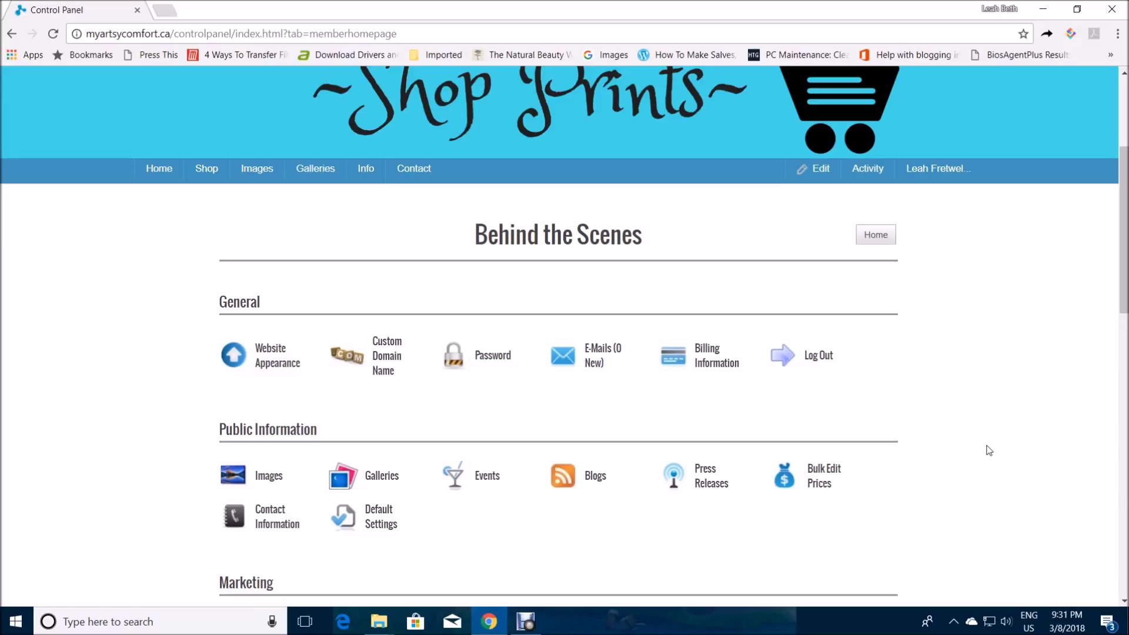
pyautogui.scroll(-2, 988, 451)
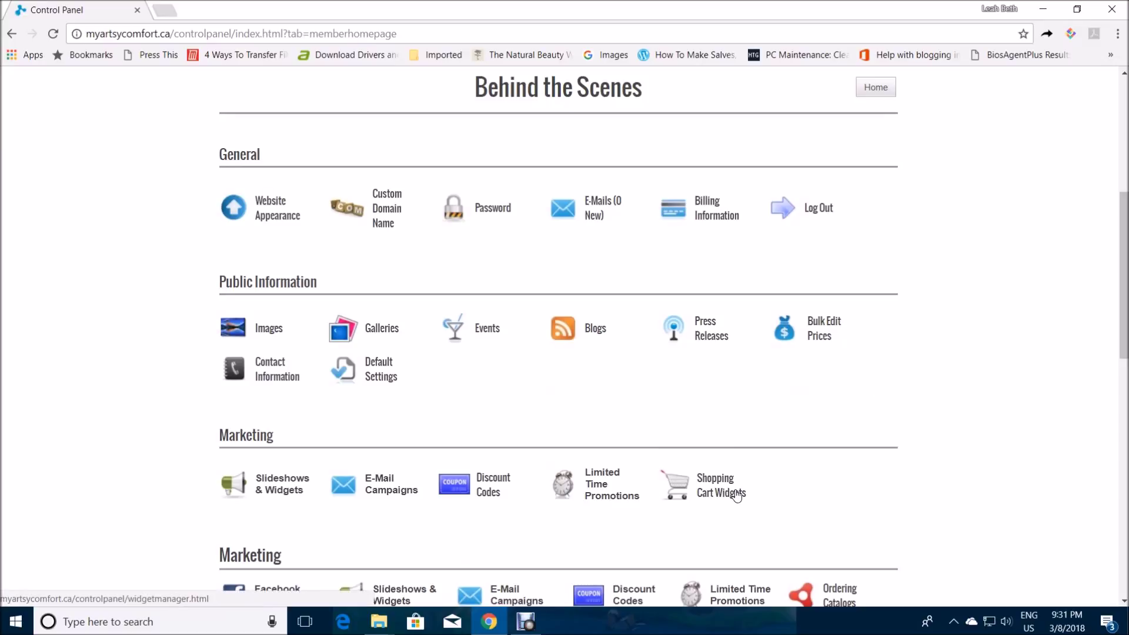
pyautogui.scroll(-1, 532, 393)
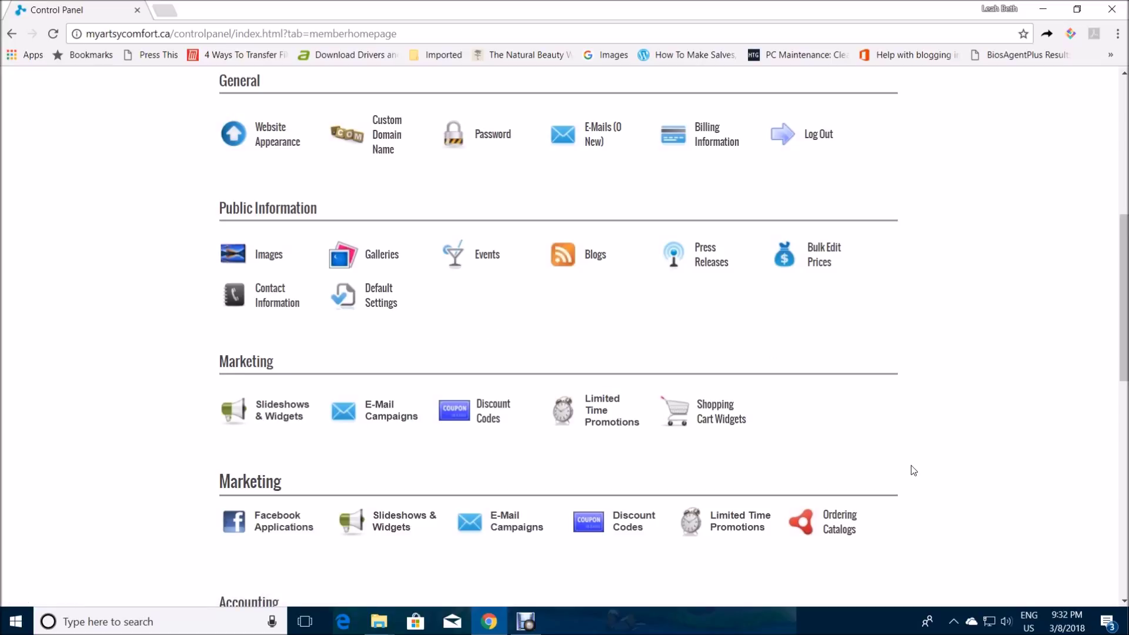
pyautogui.scroll(-2, 912, 464)
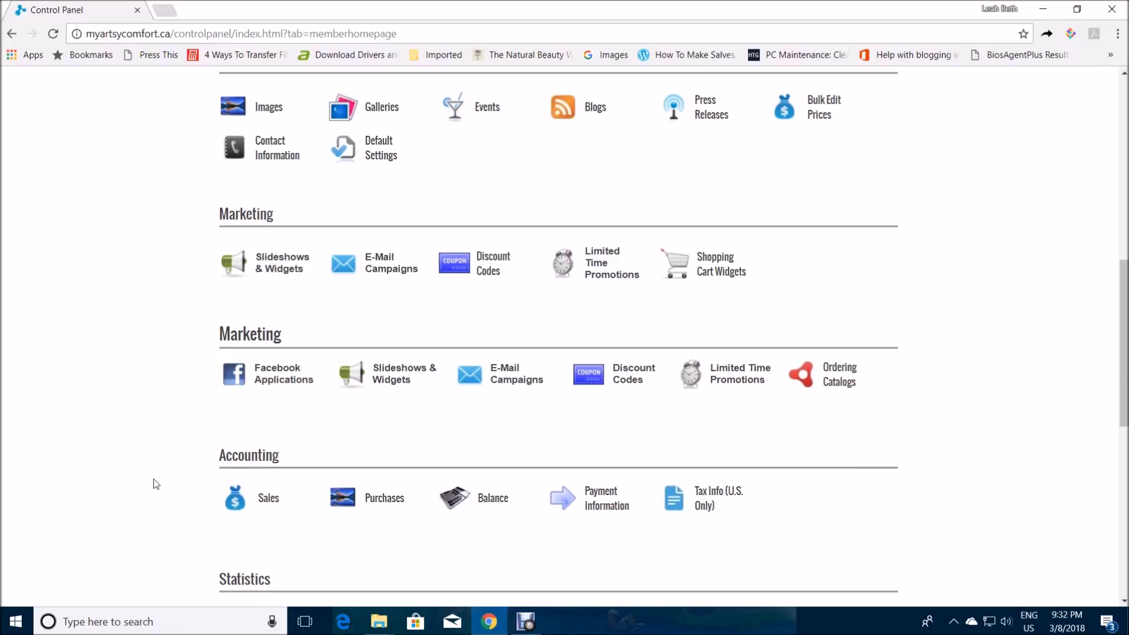
pyautogui.scroll(-3, 391, 519)
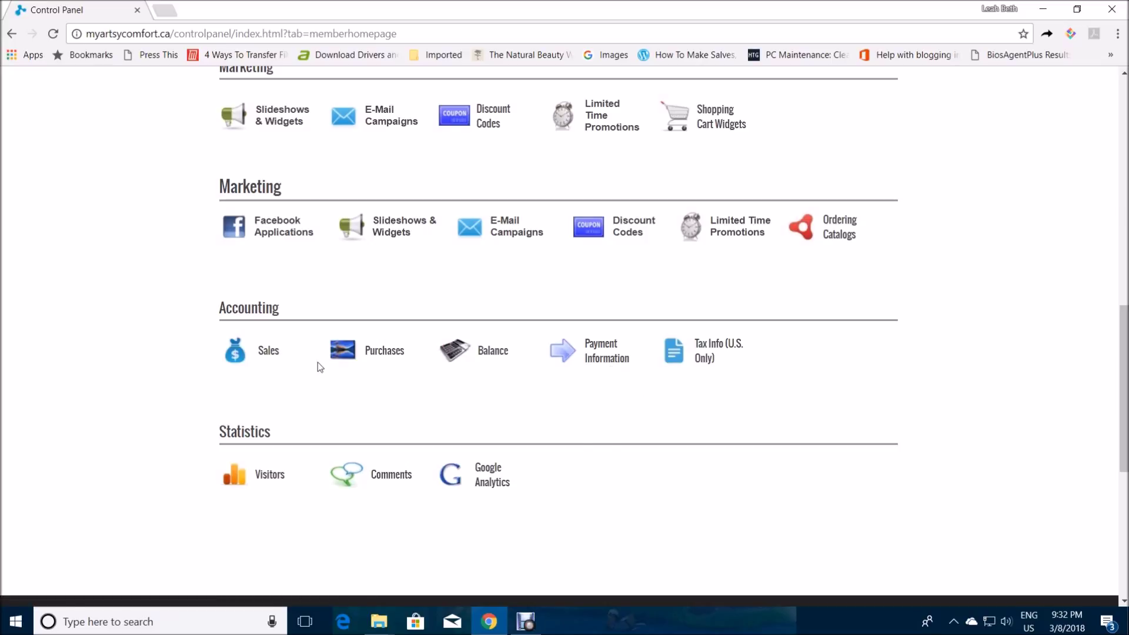
pyautogui.scroll(-2, 725, 443)
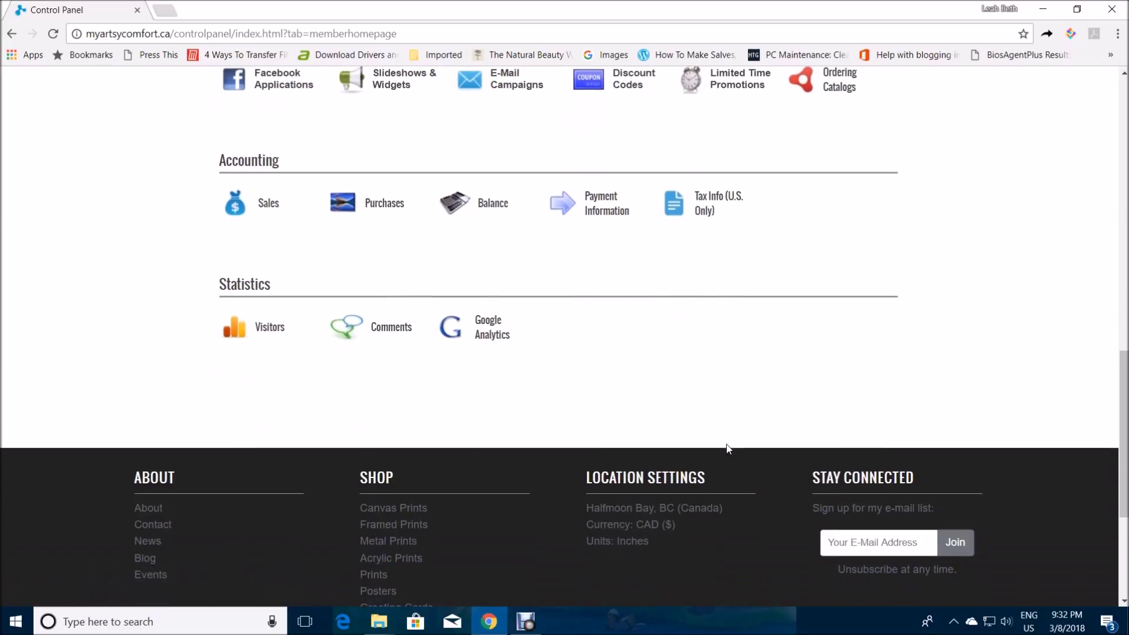
# Step: Open the visitor statistics and review the post date, visitor count and last visitor of each listed artwork
pyautogui.click(241, 334)
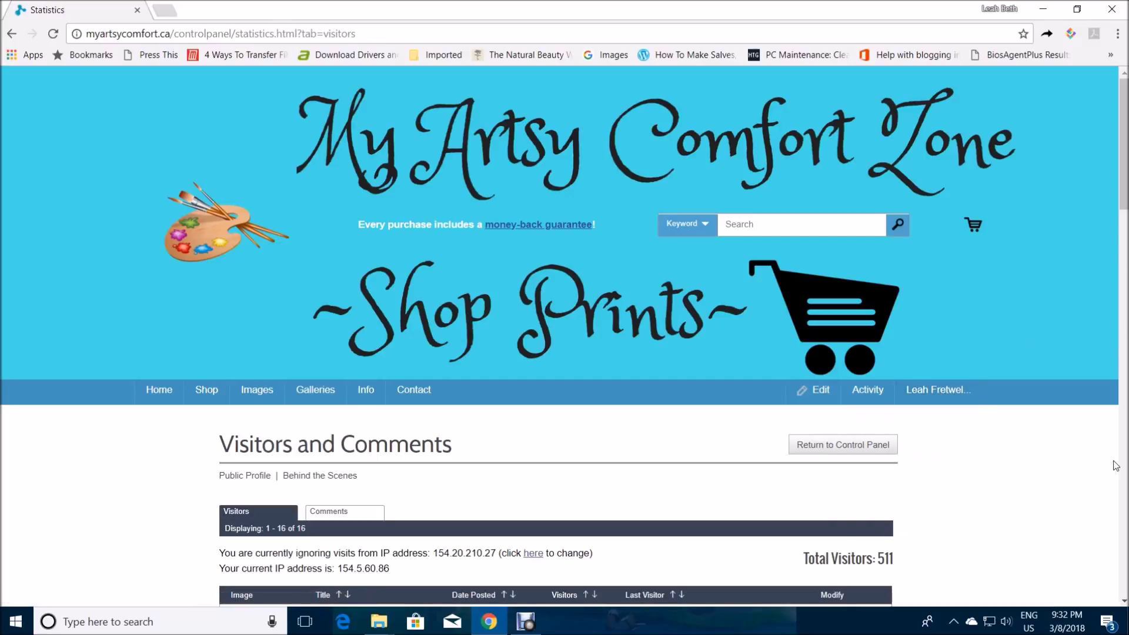
pyautogui.scroll(-3, 1023, 511)
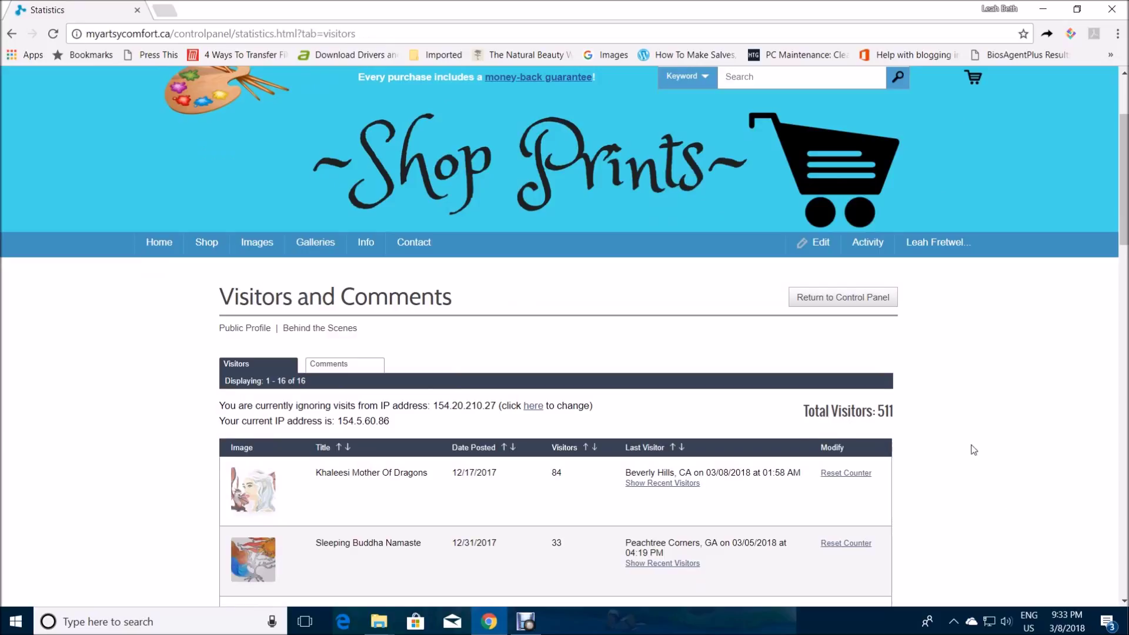
pyautogui.scroll(-1, 973, 450)
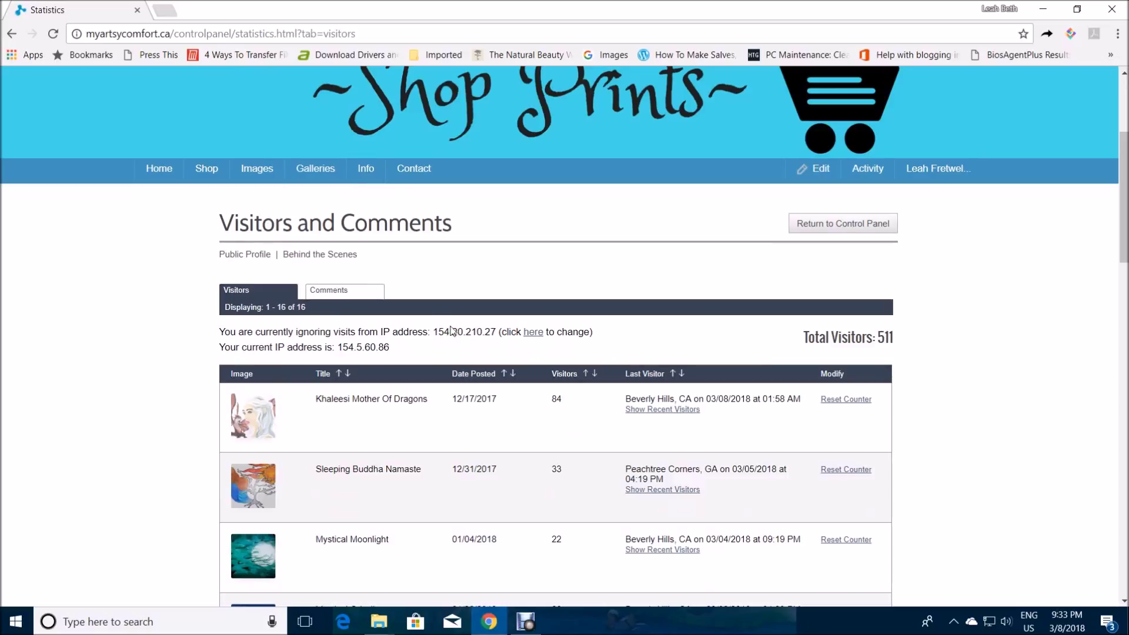
pyautogui.scroll(-4, 573, 353)
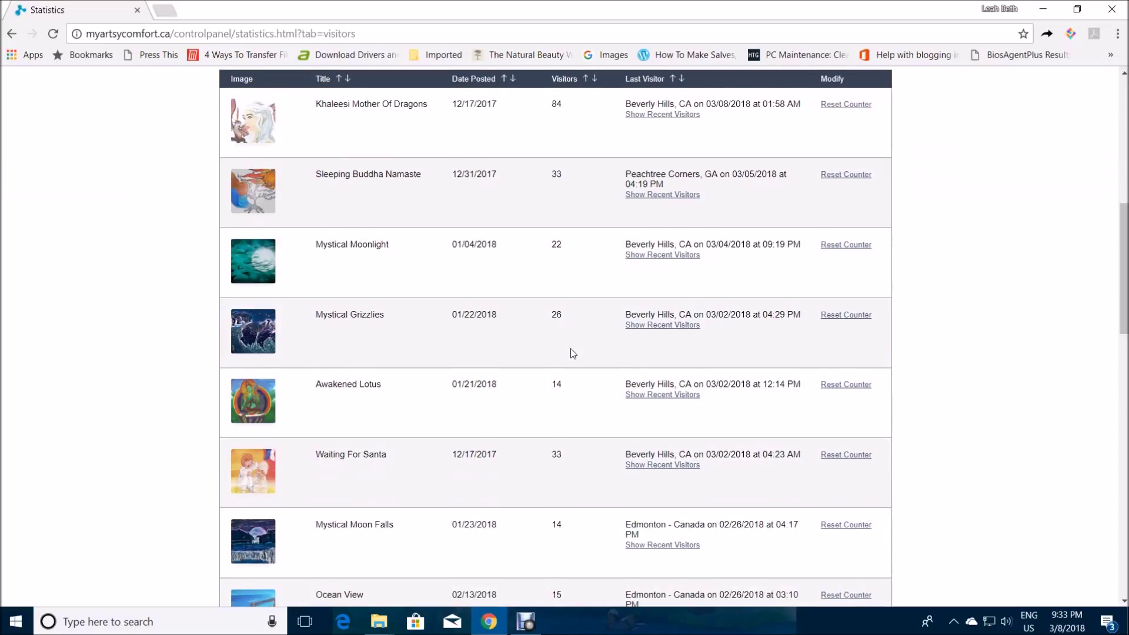
pyautogui.scroll(3, 573, 353)
pyautogui.scroll(-3, 574, 352)
pyautogui.scroll(-6, 708, 553)
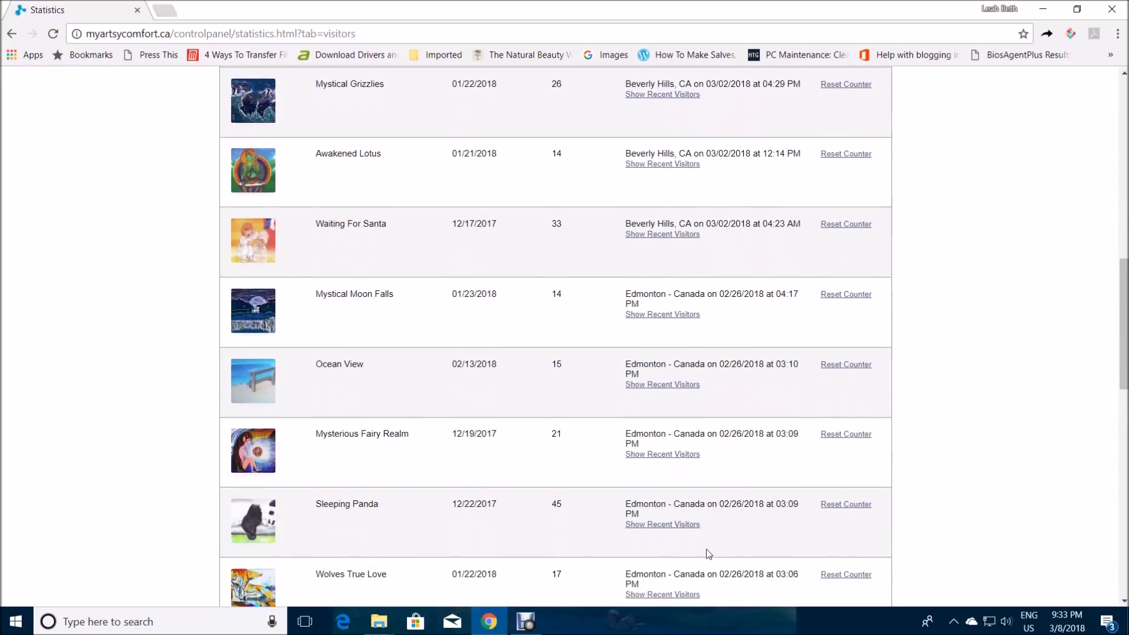
pyautogui.scroll(-2, 707, 553)
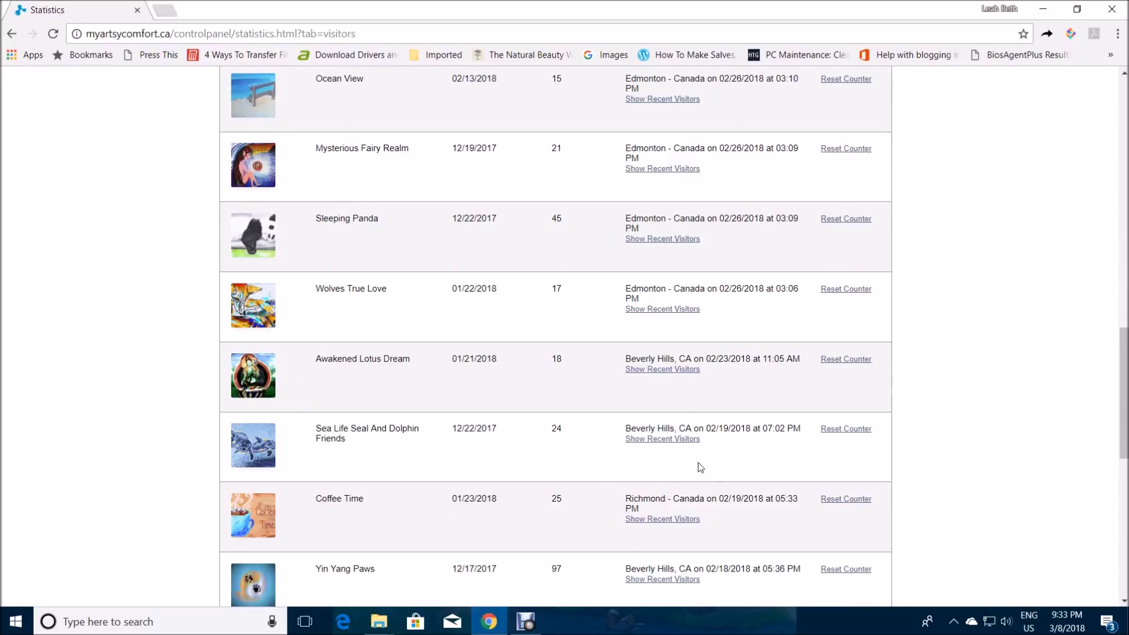
pyautogui.scroll(-3, 728, 517)
pyautogui.scroll(8, 728, 517)
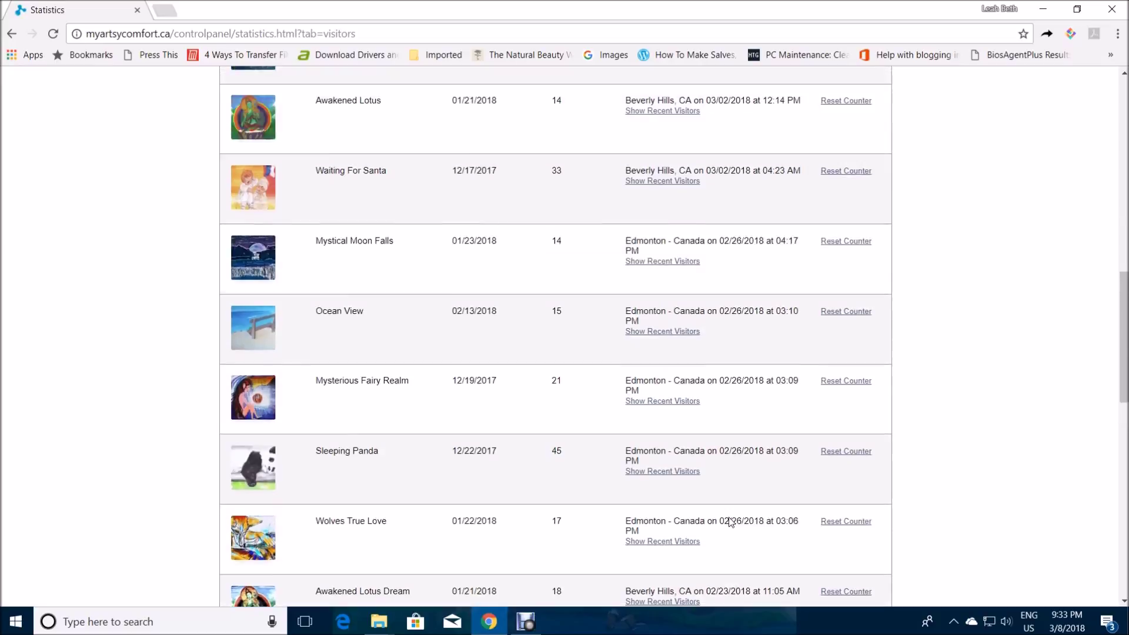
pyautogui.scroll(2, 729, 522)
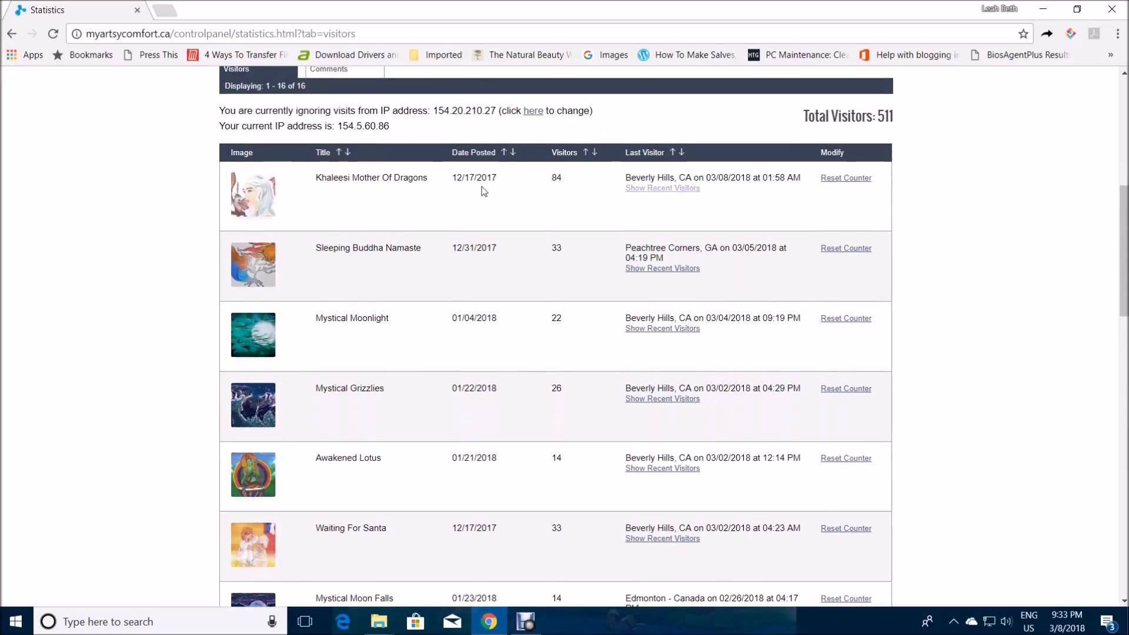
# Step: Open the Khaleesi Mother Of Dragons artwork page and review its product prices, comments, description and statistics
pyautogui.click(252, 203)
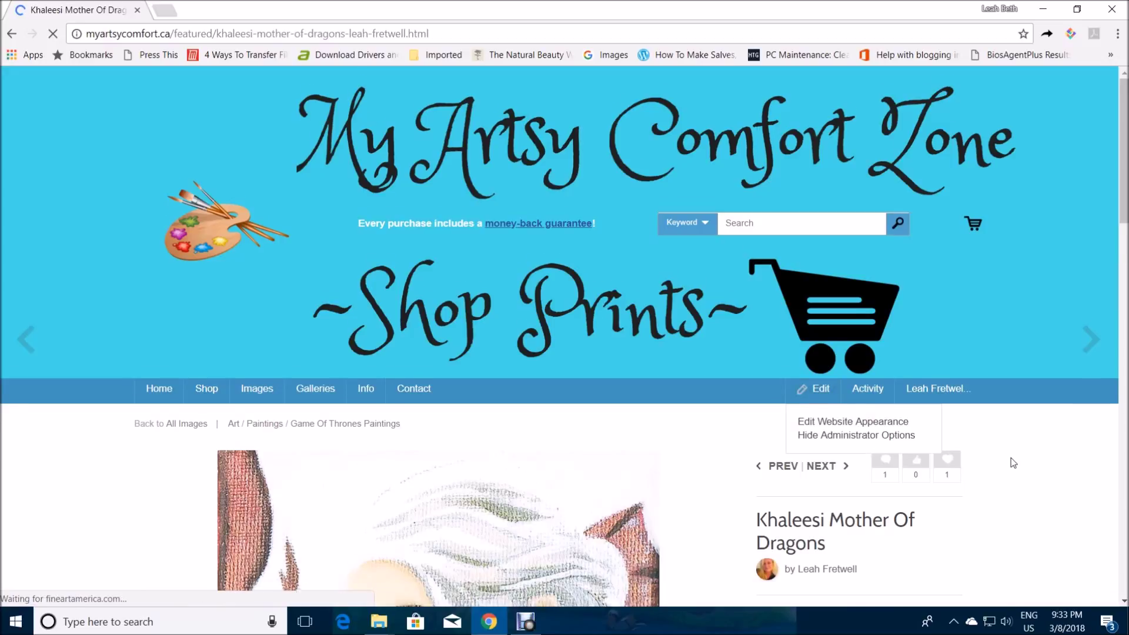
pyautogui.scroll(-3, 1011, 458)
pyautogui.scroll(-4, 1057, 438)
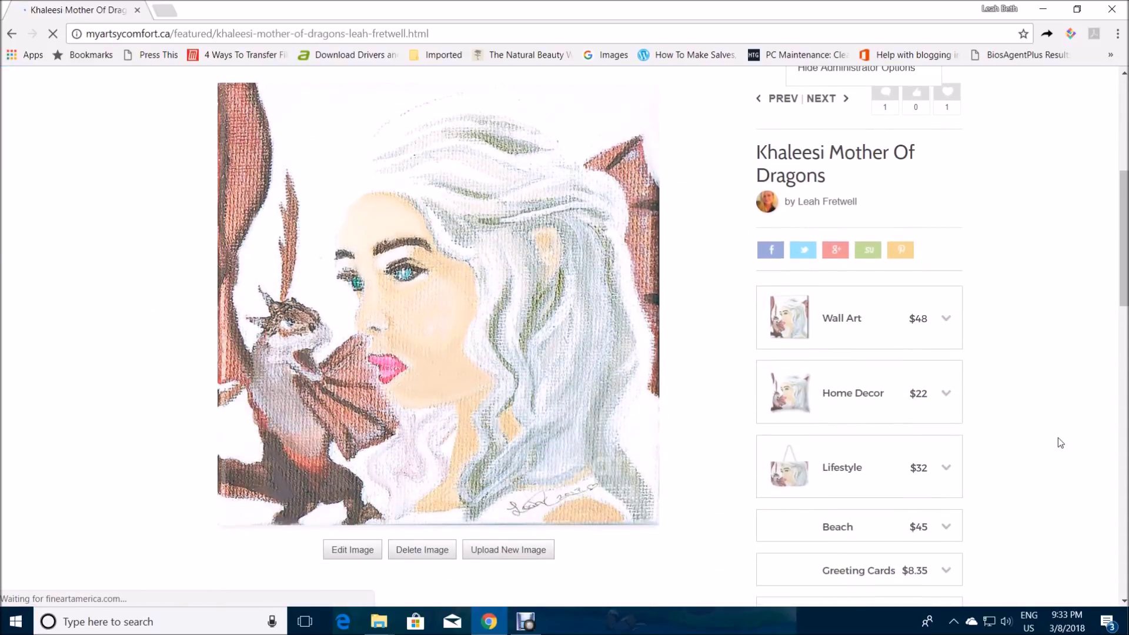
pyautogui.scroll(-3, 1058, 442)
pyautogui.scroll(-4, 1058, 442)
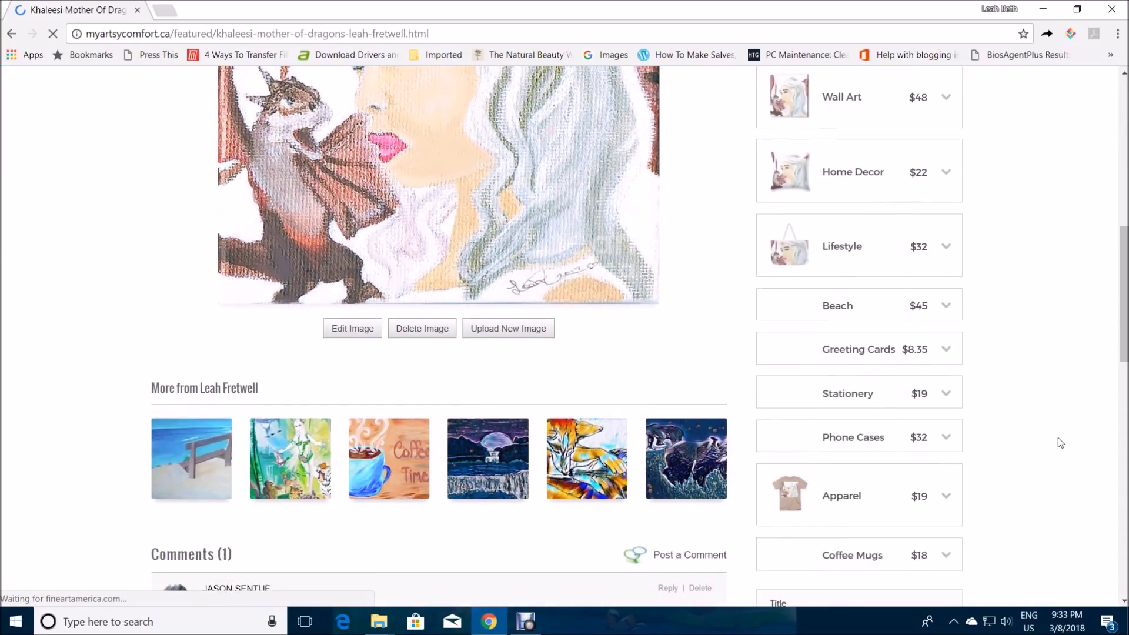
pyautogui.scroll(-4, 1058, 442)
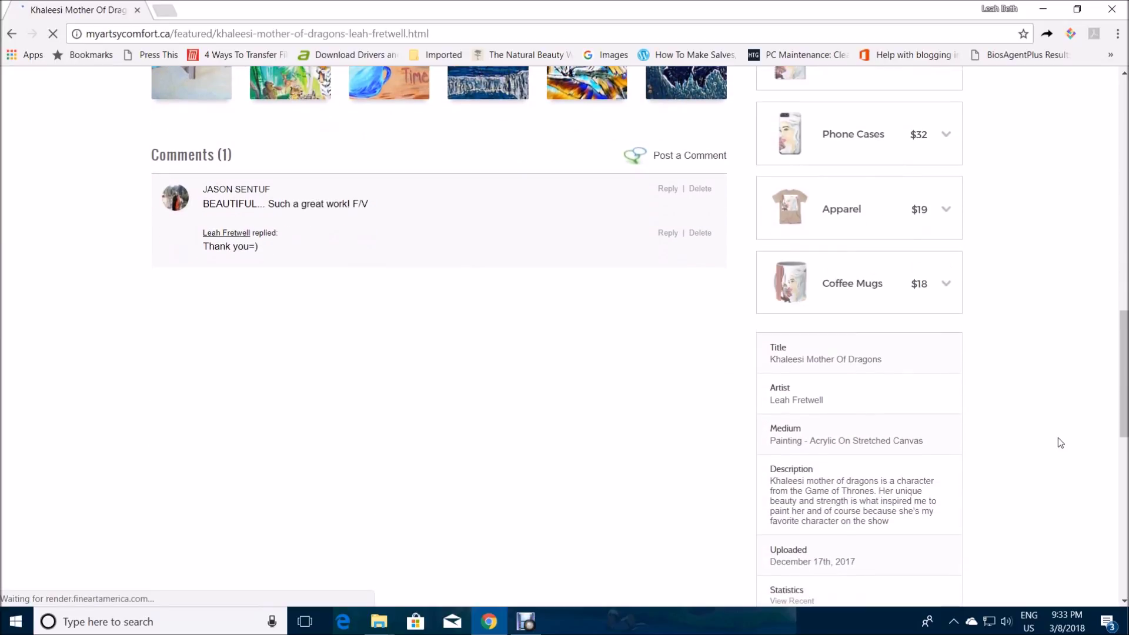
pyautogui.scroll(-5, 1058, 441)
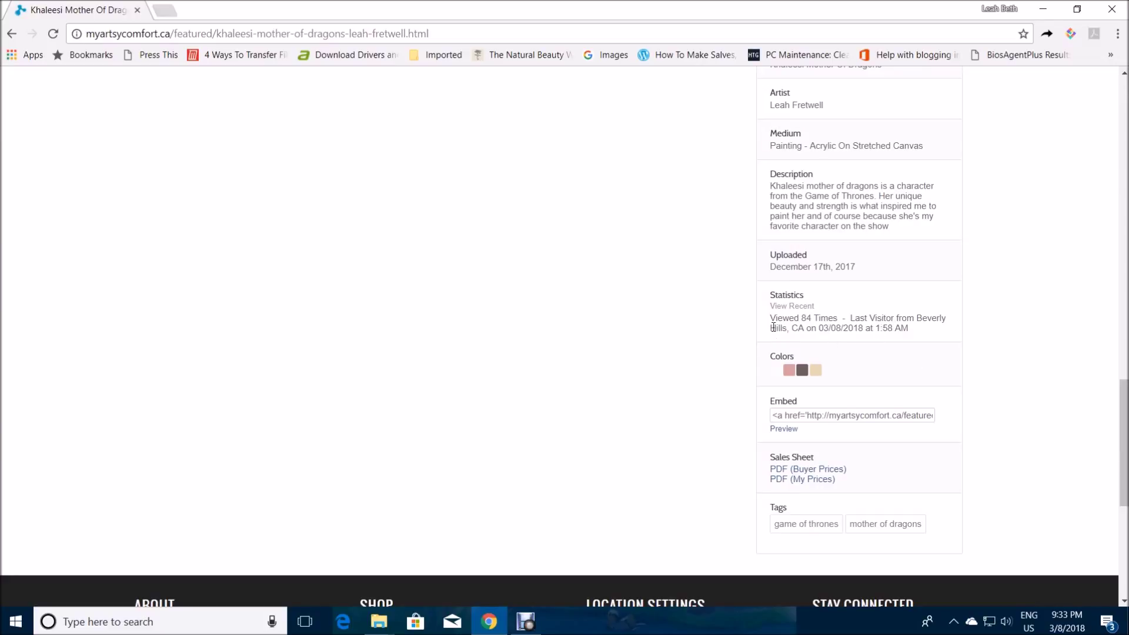
pyautogui.scroll(-4, 912, 395)
pyautogui.scroll(4, 911, 394)
# Step: Display the artwork's recent visits and review their locations and times, along with its sales sheet, tags and product list
pyautogui.click(793, 306)
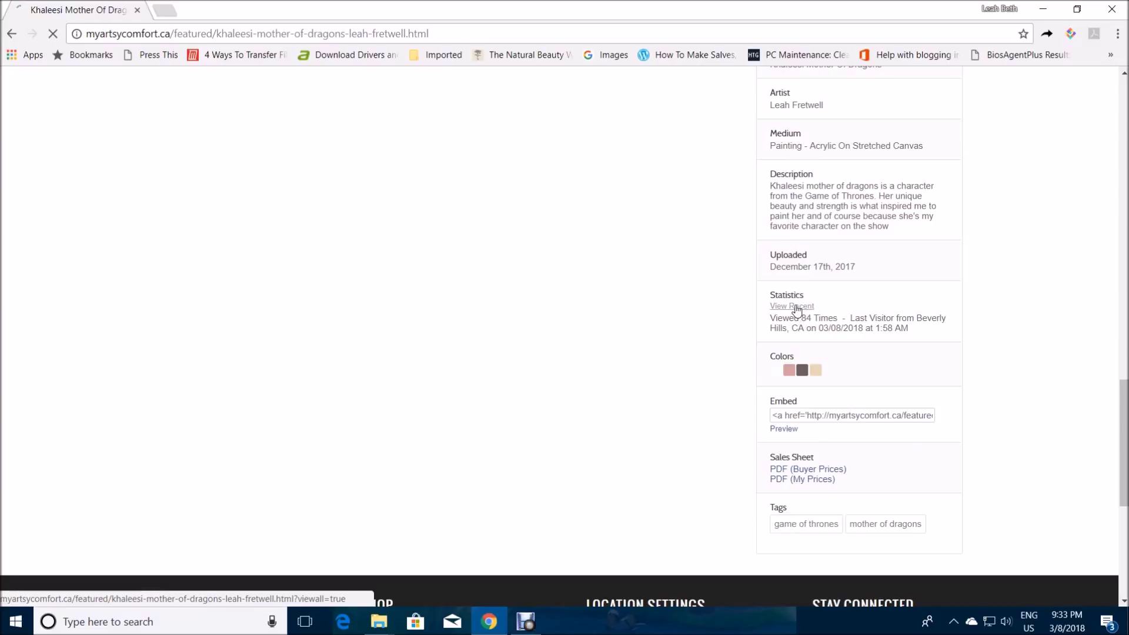
pyautogui.scroll(-15, 950, 391)
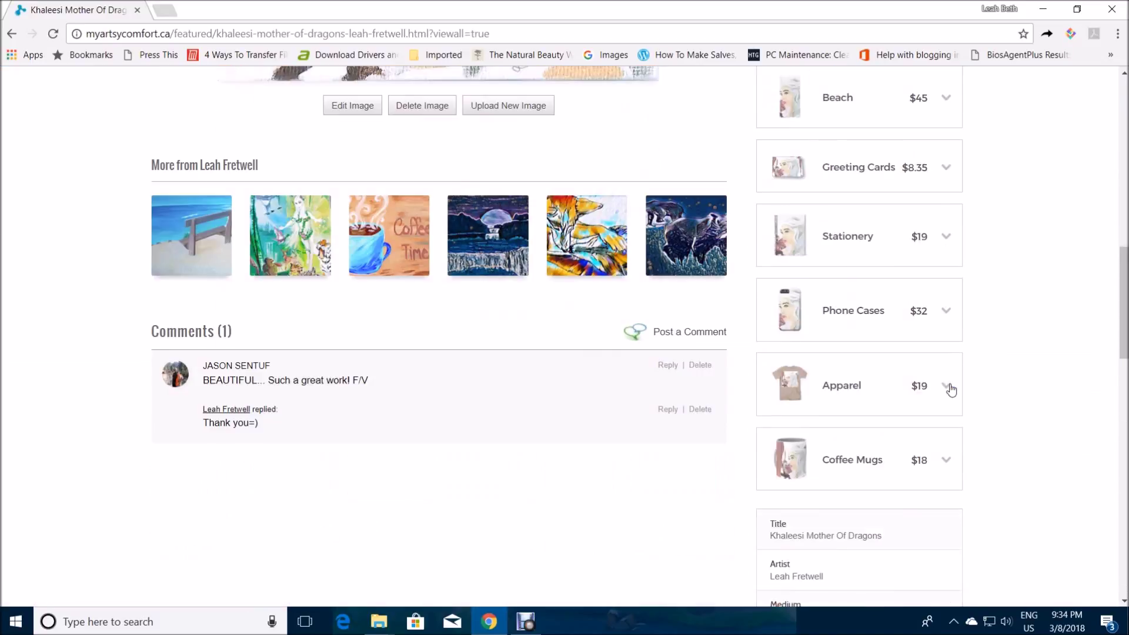
pyautogui.scroll(-7, 951, 390)
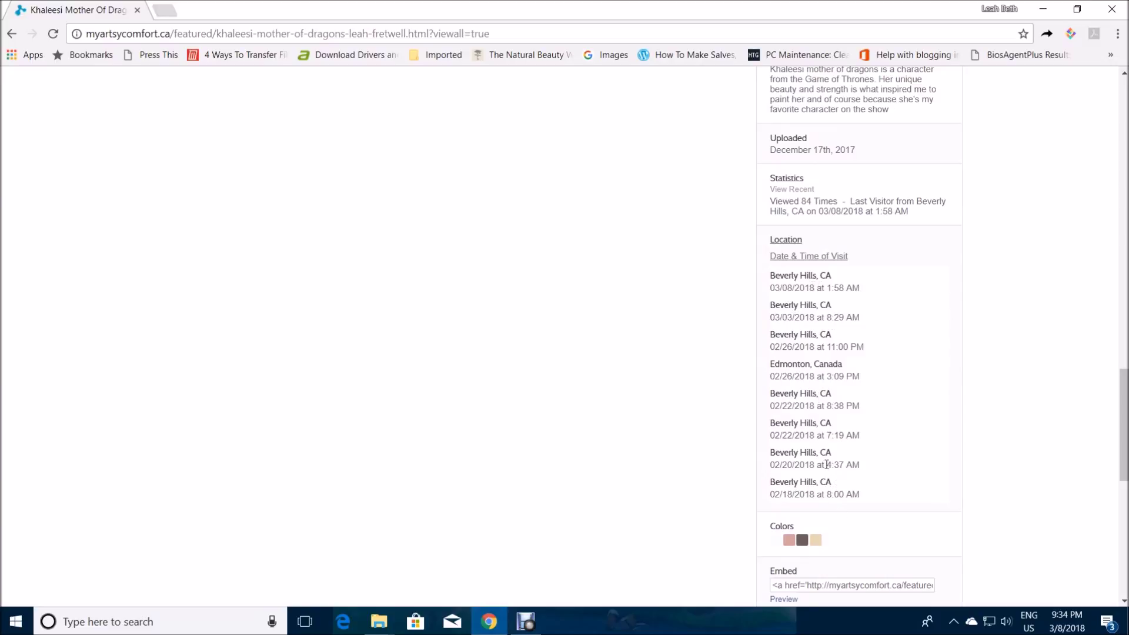
pyautogui.moveTo(801, 370)
pyautogui.scroll(-2, 837, 369)
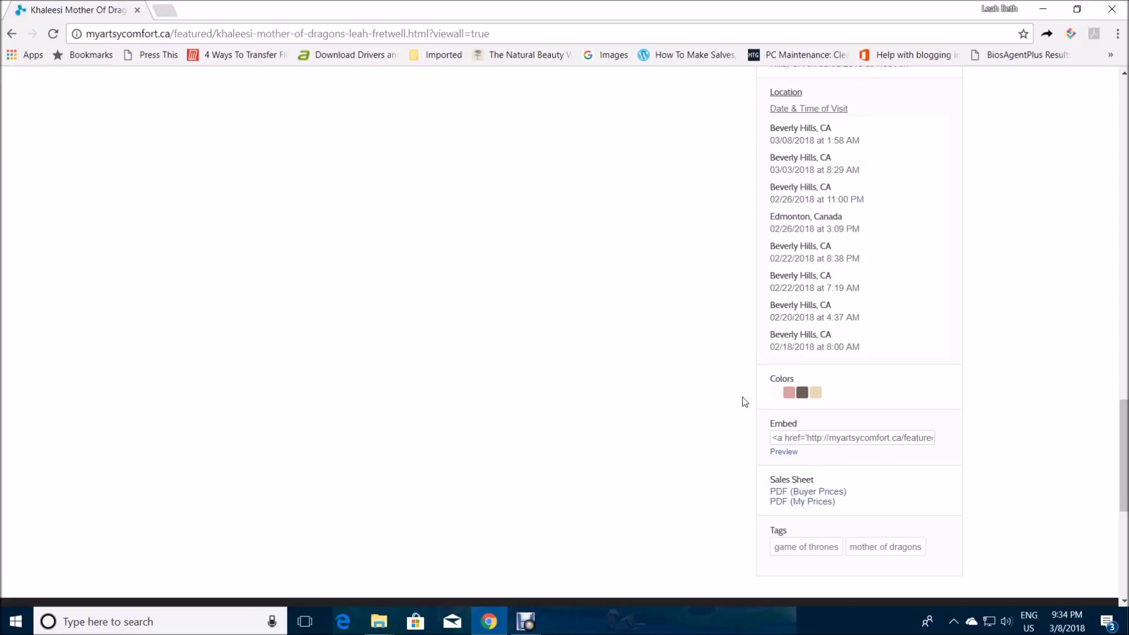
pyautogui.scroll(10, 744, 399)
pyautogui.scroll(-10, 745, 400)
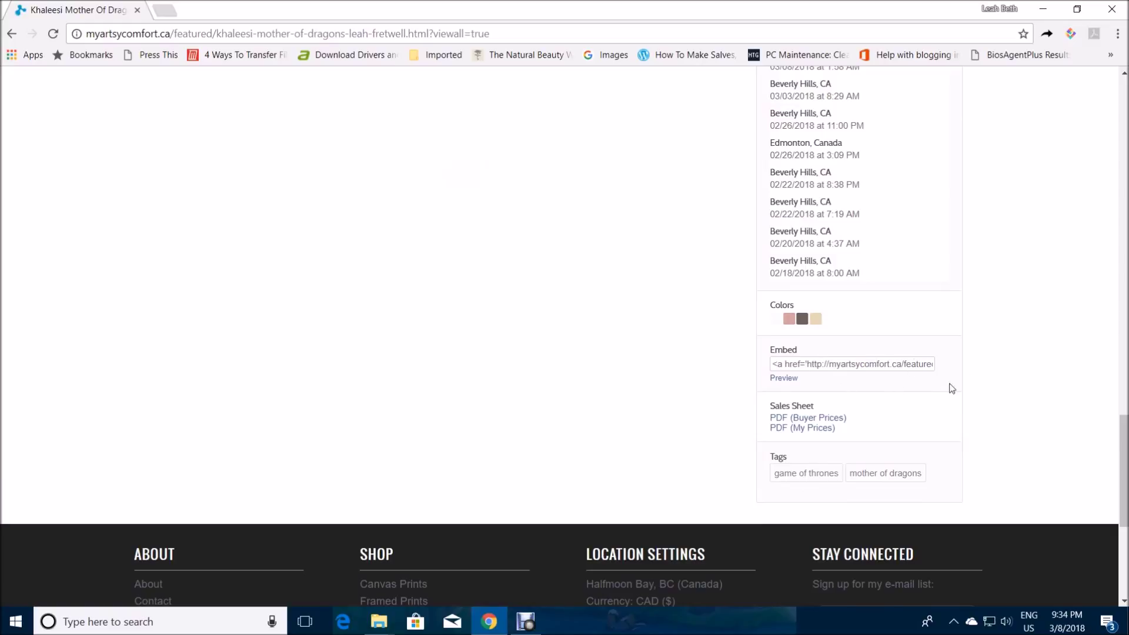
pyautogui.scroll(10, 966, 387)
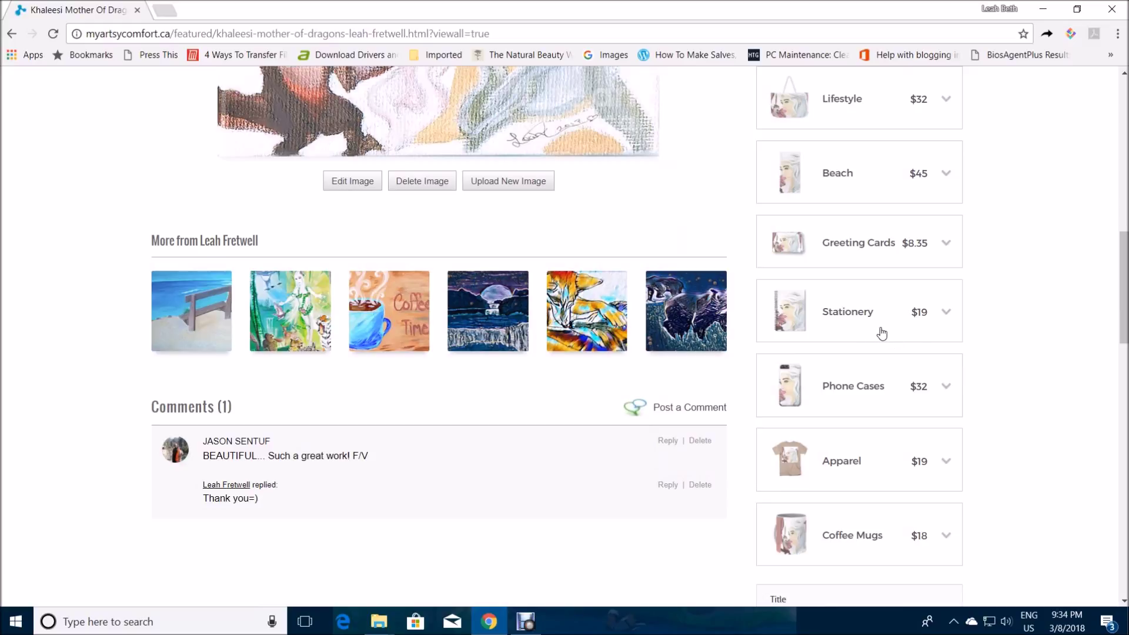
pyautogui.scroll(10, 883, 333)
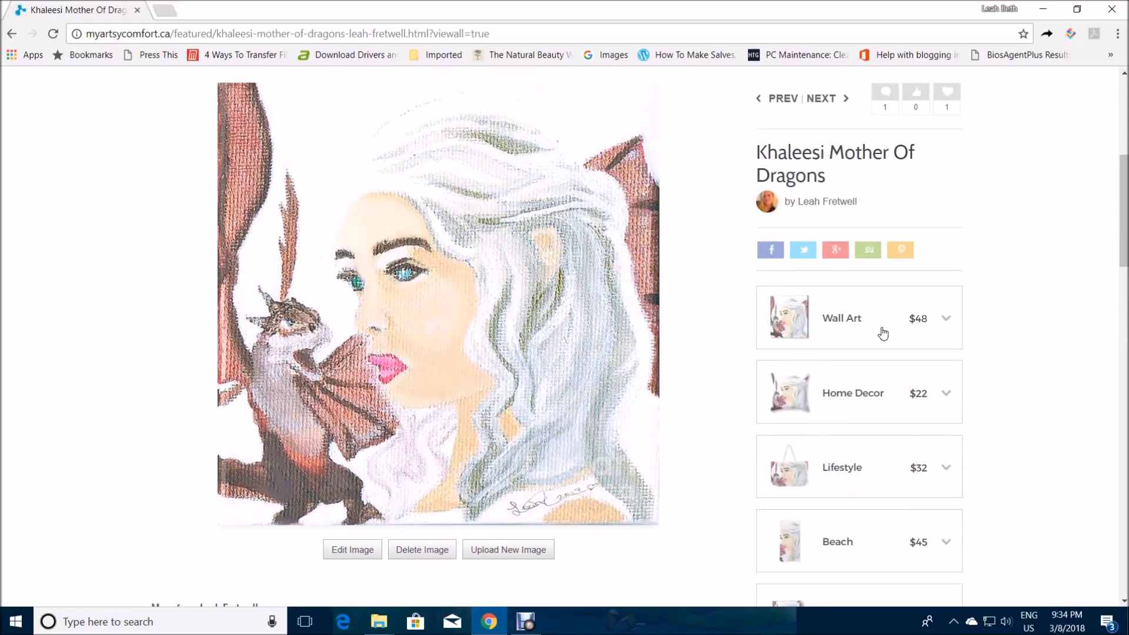